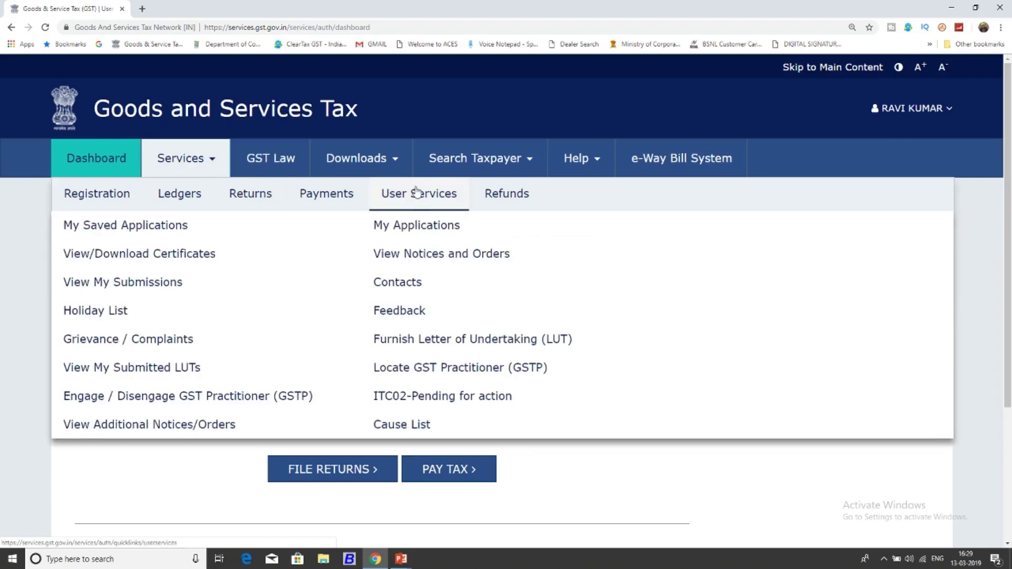
# Open My Applications under User Services and start a new application of type Intimation of Voluntary Payment - DRC-03.
pyautogui.click(415, 224)
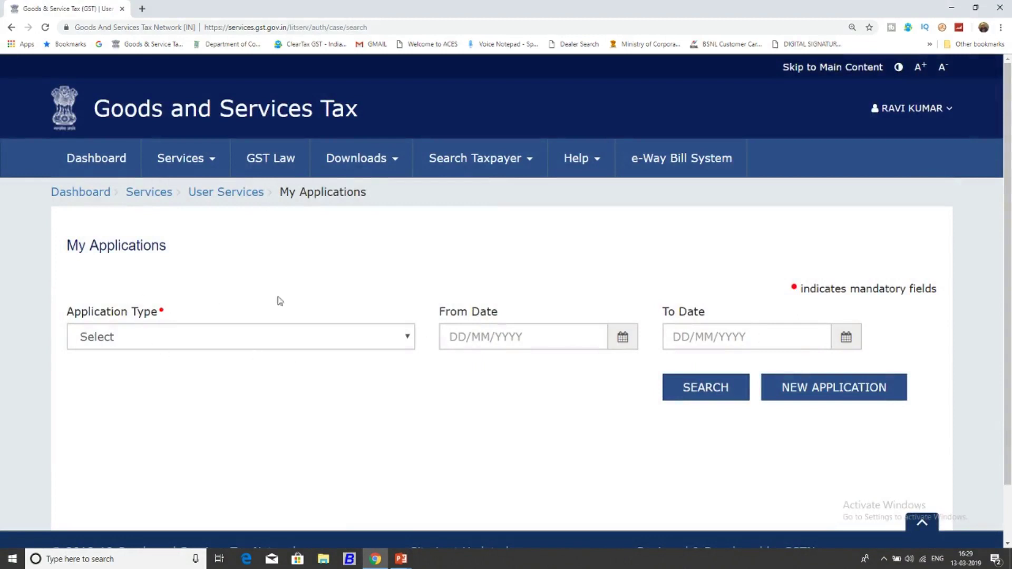
pyautogui.click(392, 337)
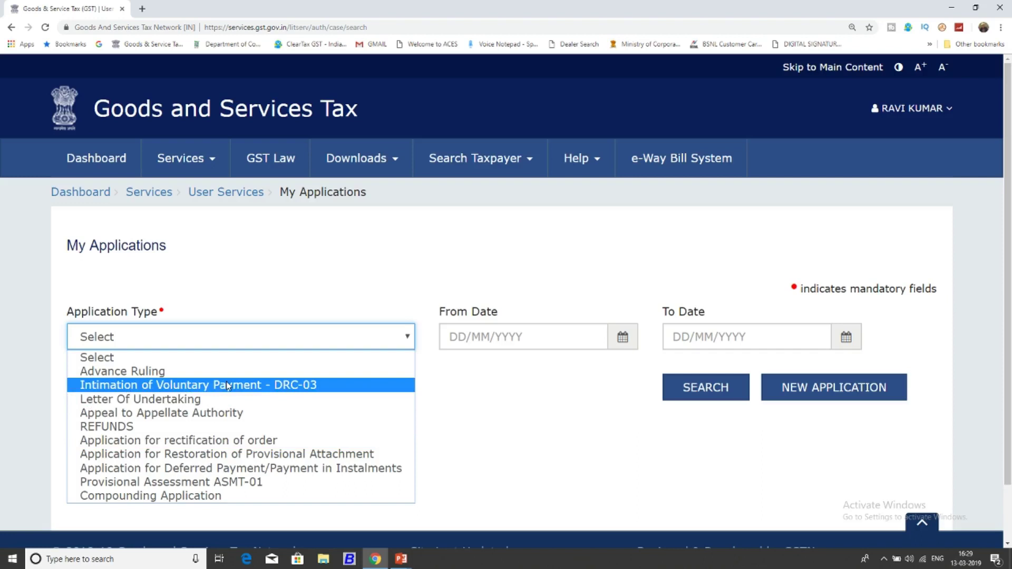
pyautogui.click(293, 385)
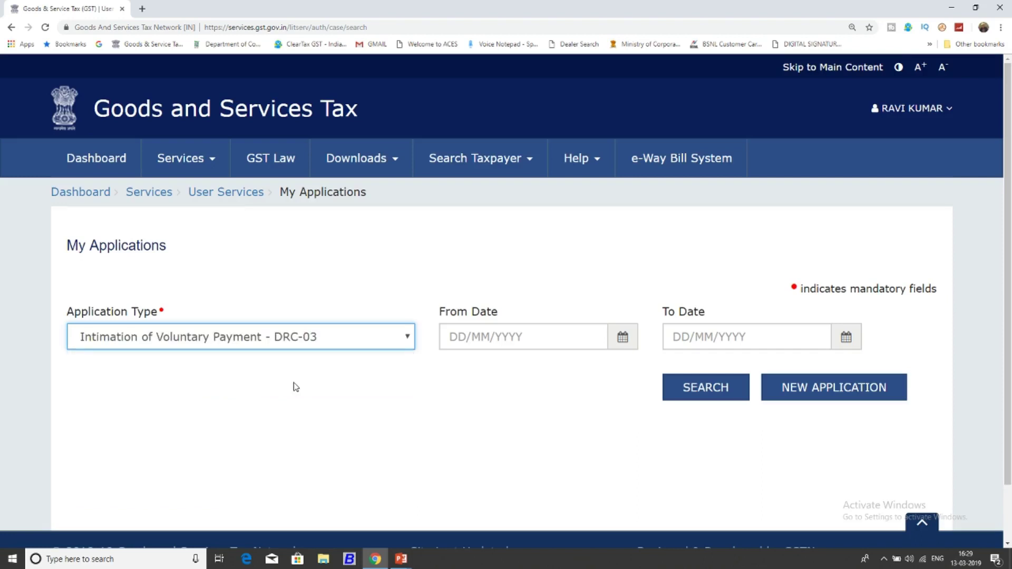
pyautogui.click(424, 384)
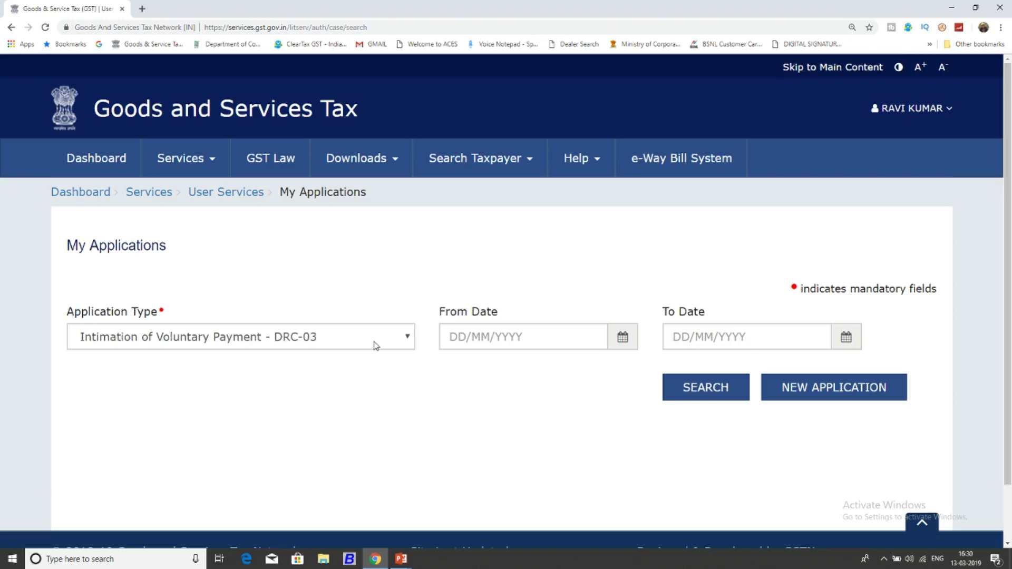
pyautogui.click(841, 387)
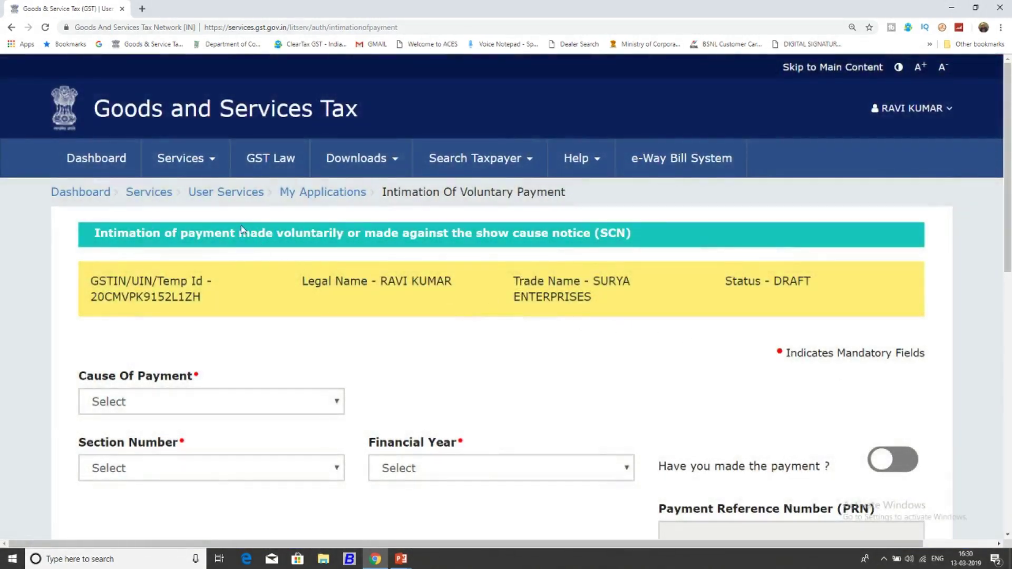
# Set the DRC-03 form's cause of payment to Annual return.
pyautogui.moveTo(242, 230); pyautogui.dragTo(630, 234)
pyautogui.click(653, 358)
pyautogui.scroll(-3, 654, 358)
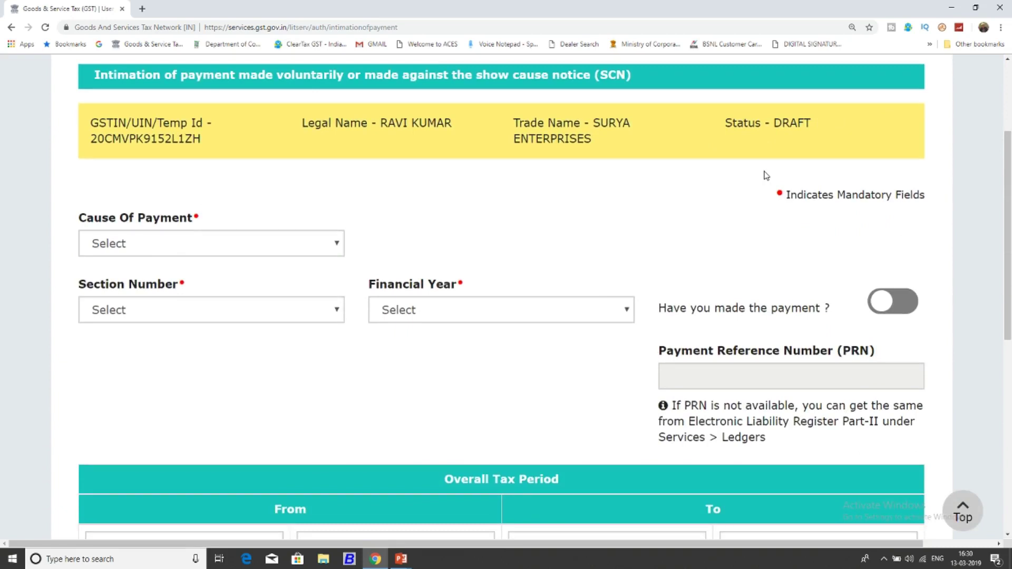
pyautogui.scroll(-2, 735, 230)
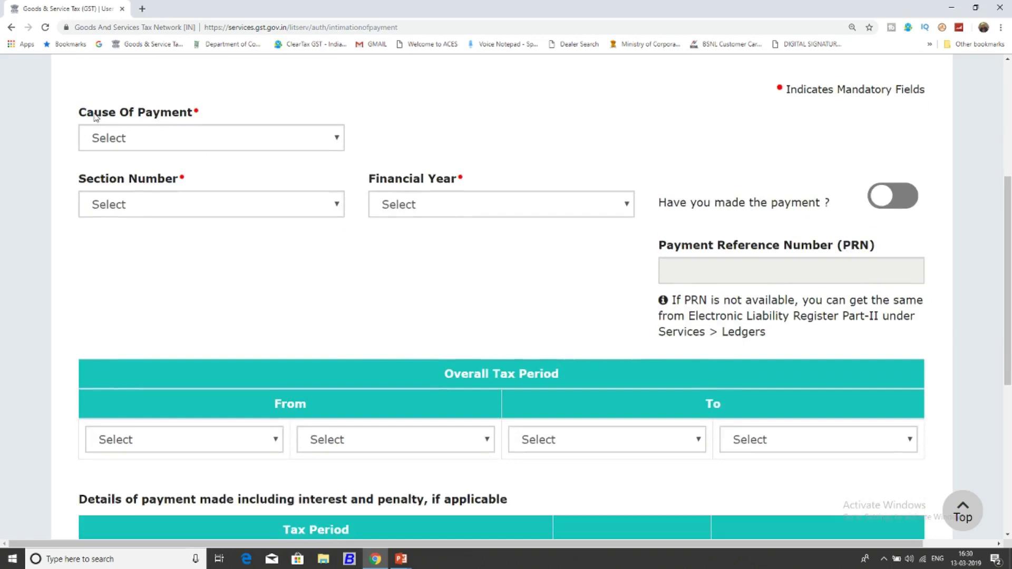
pyautogui.click(206, 141)
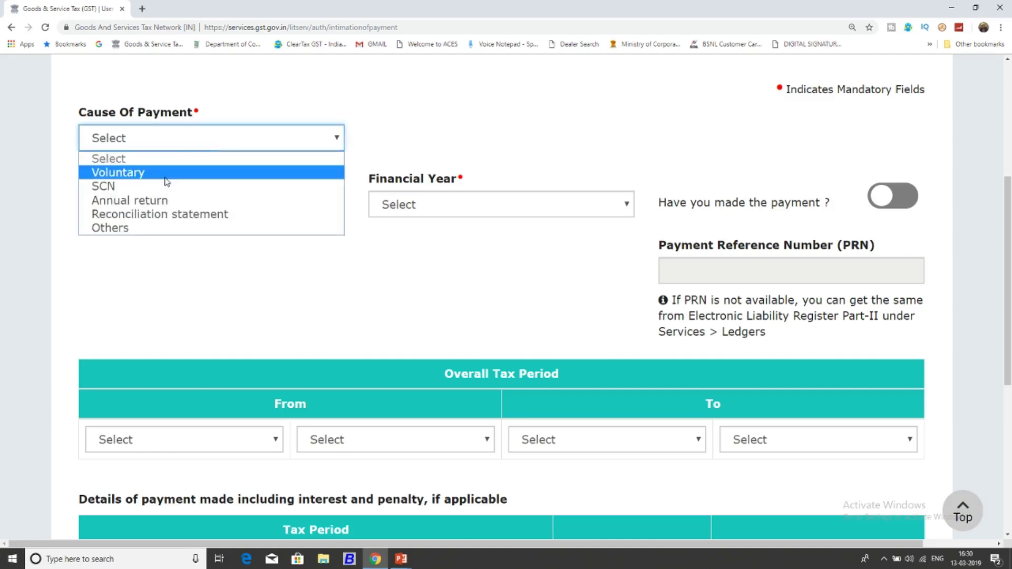
pyautogui.click(148, 201)
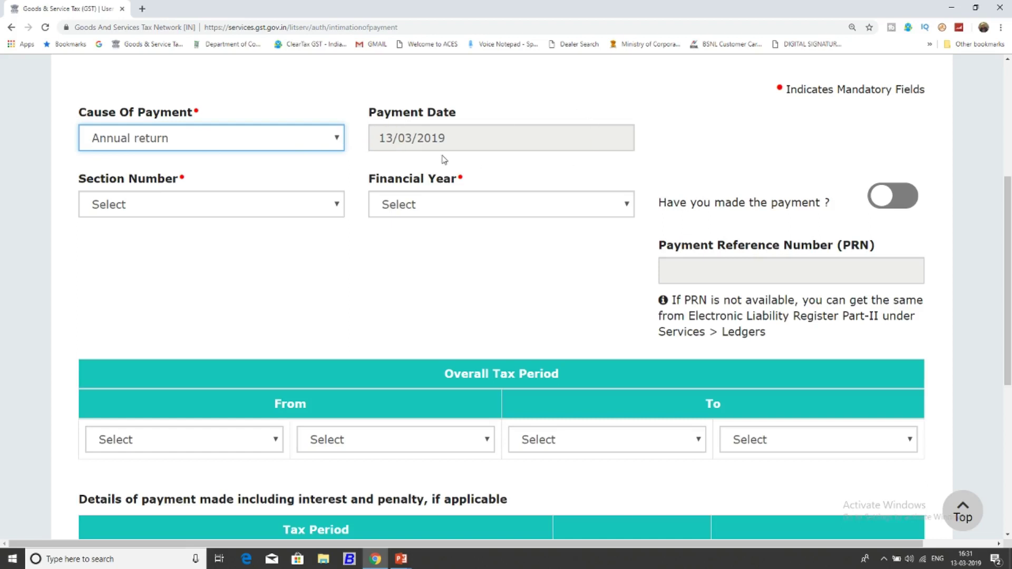
pyautogui.click(316, 235)
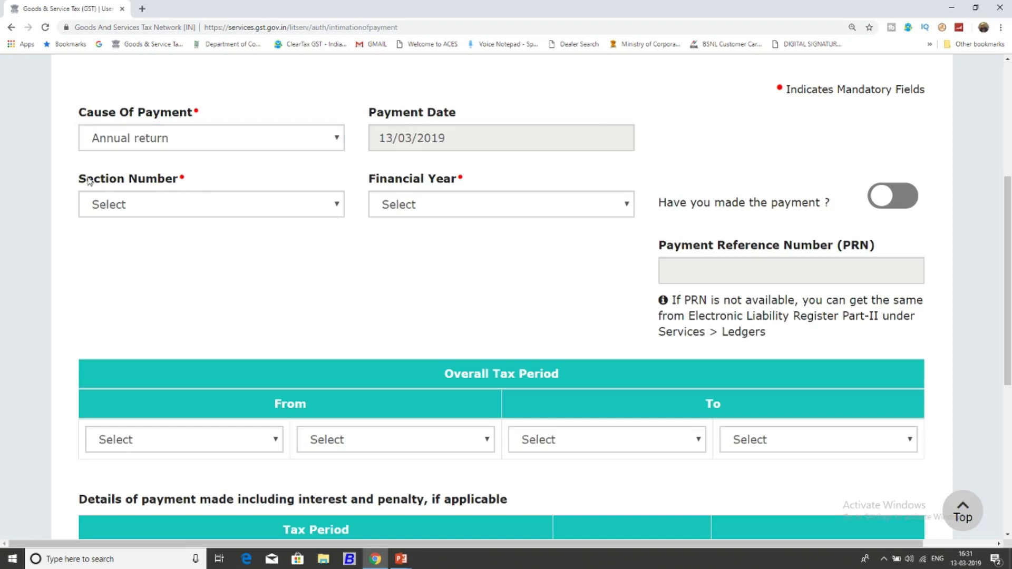
# Set the section number to 73(5) Voluntary and the financial year to 2017-2018.
pyautogui.click(253, 212)
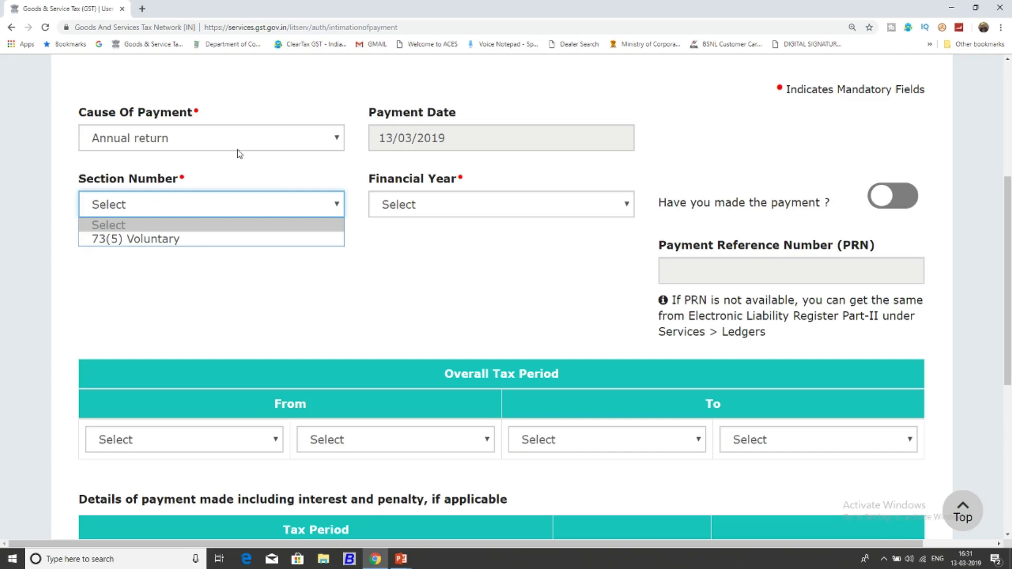
pyautogui.click(122, 239)
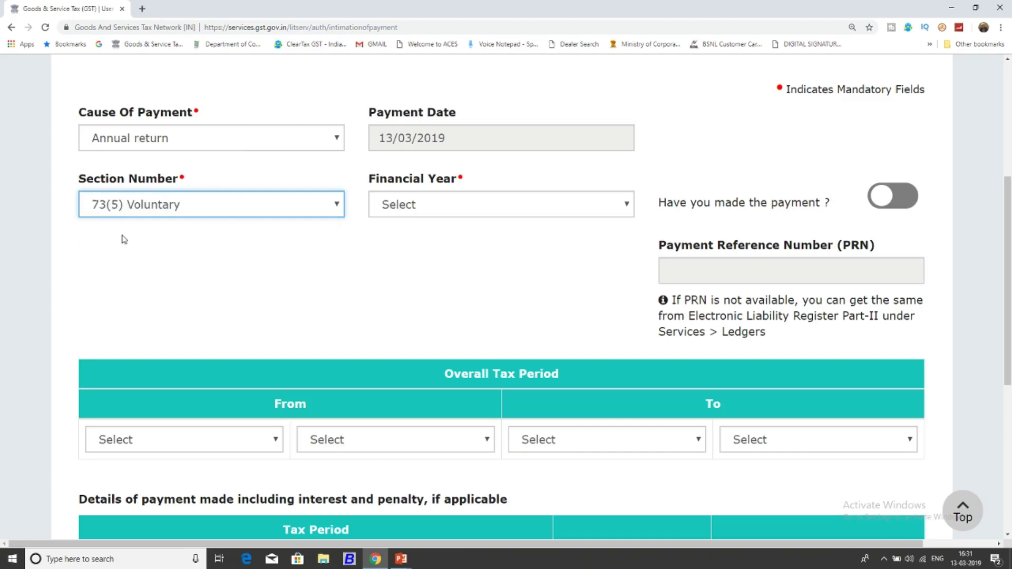
pyautogui.click(123, 239)
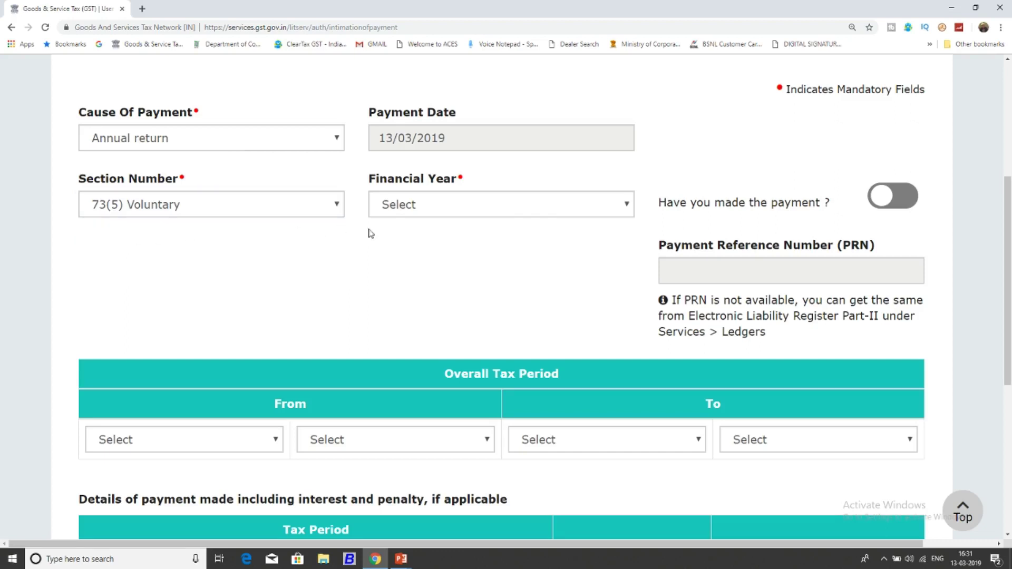
pyautogui.click(422, 212)
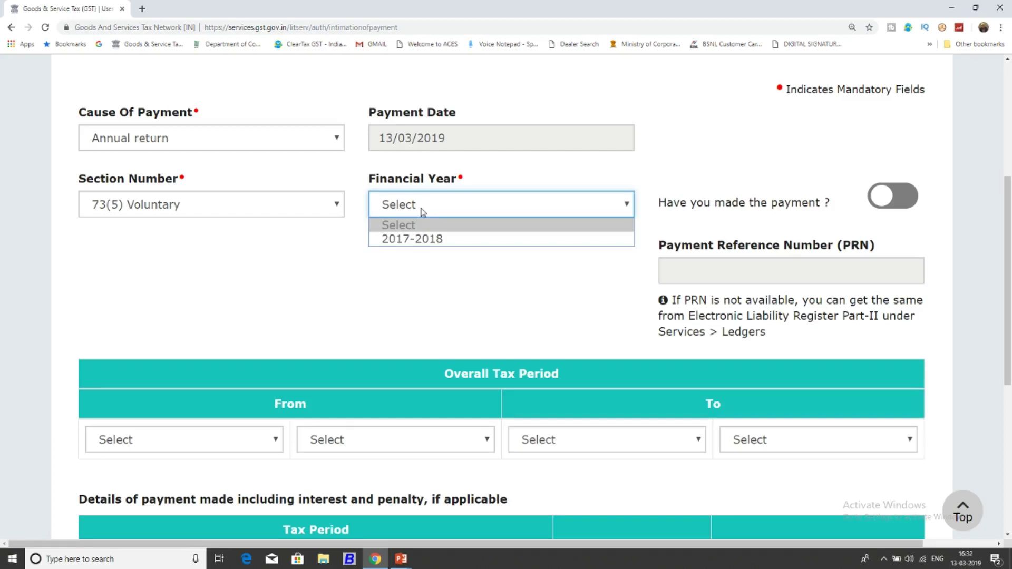
pyautogui.click(428, 240)
pyautogui.click(428, 241)
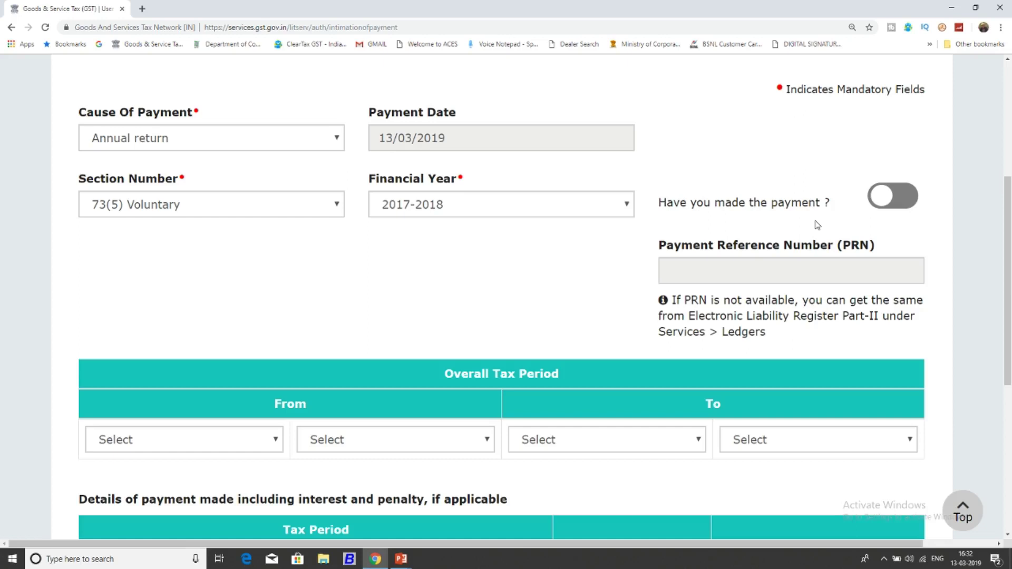
pyautogui.click(888, 205)
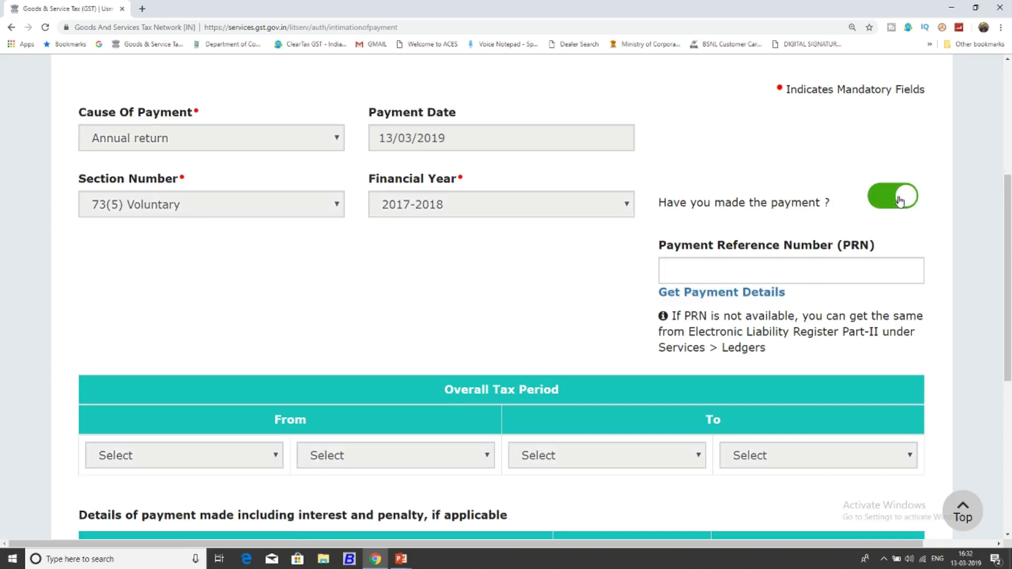
pyautogui.click(714, 275)
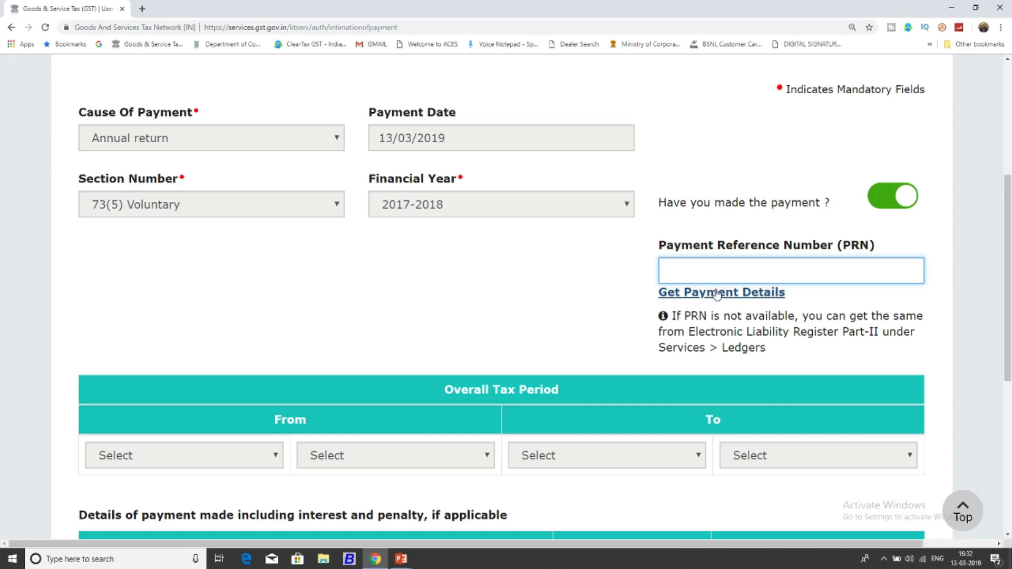
pyautogui.click(883, 203)
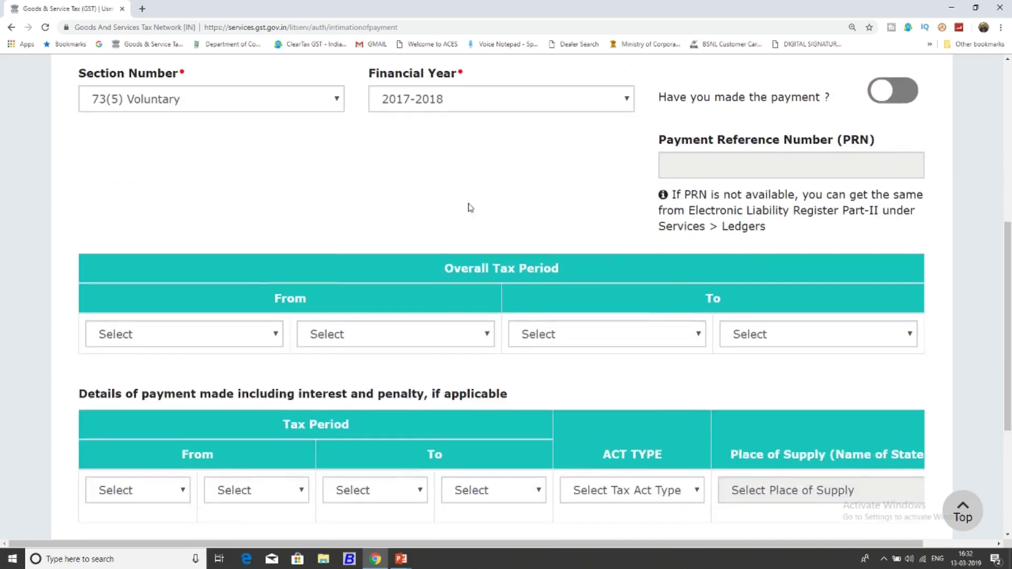
# Set the overall tax period from JUL 2017 to MAR 2018.
pyautogui.scroll(-1, 470, 208)
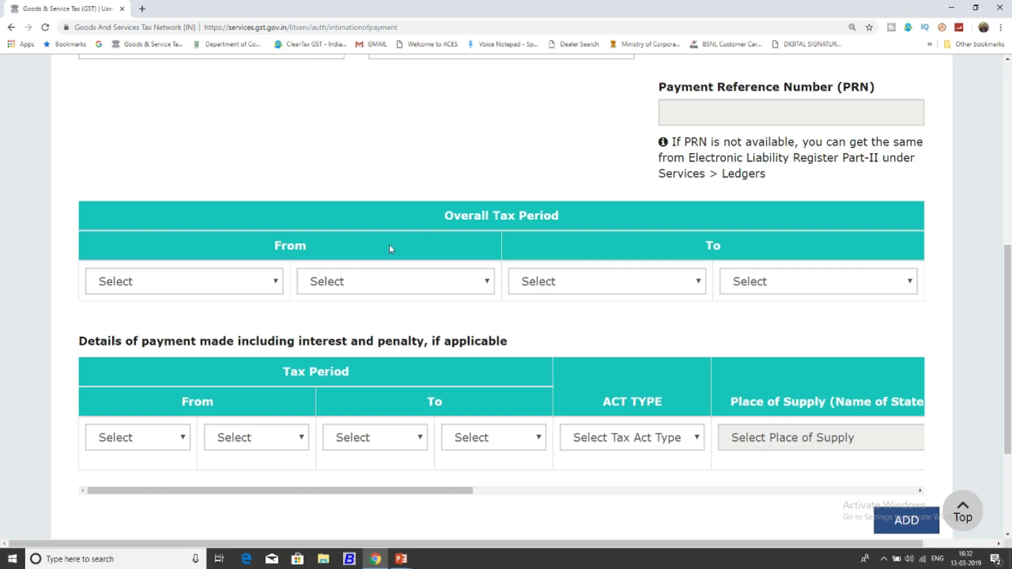
pyautogui.click(278, 283)
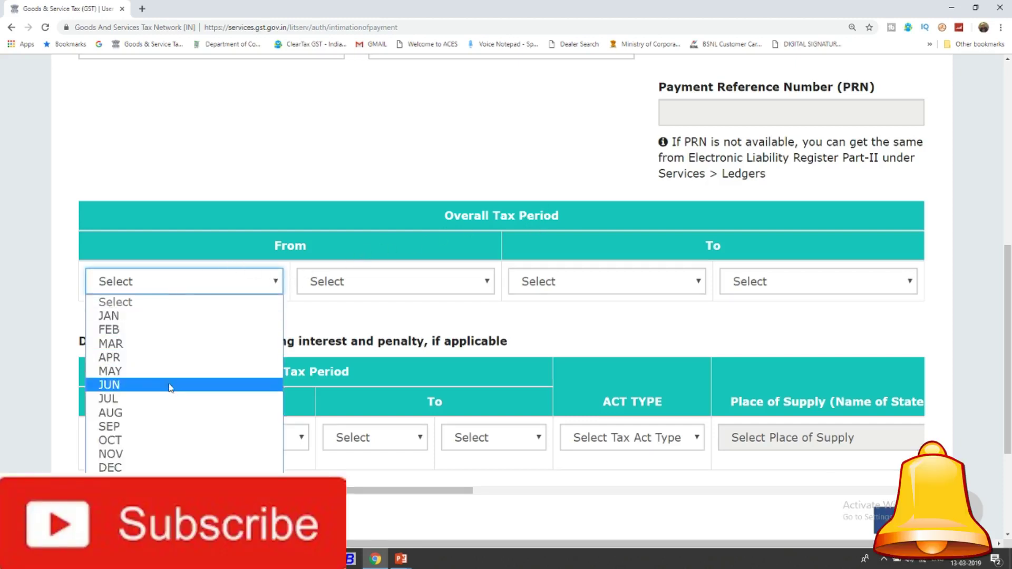
pyautogui.click(168, 401)
pyautogui.click(341, 283)
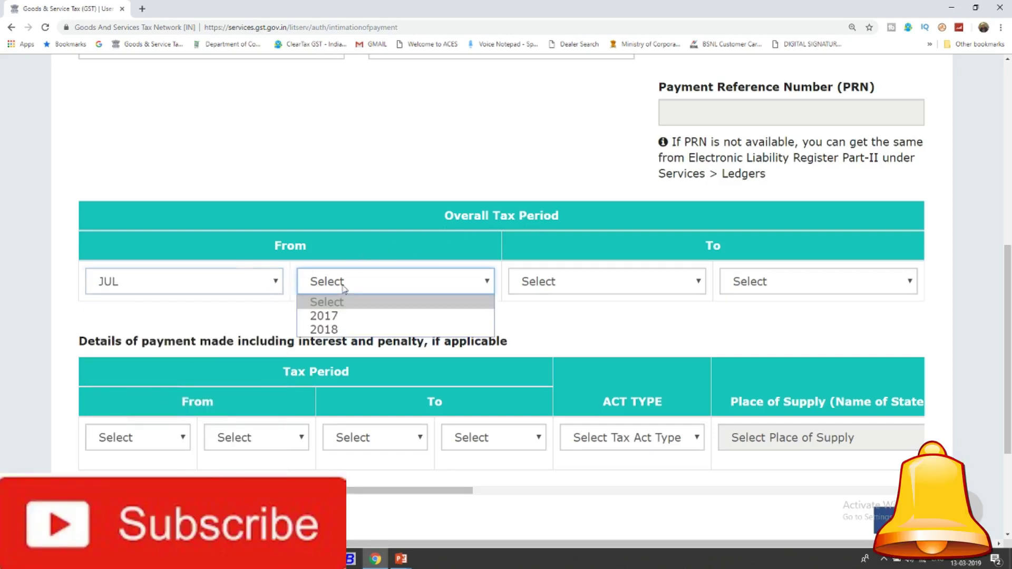
pyautogui.click(352, 315)
pyautogui.click(567, 280)
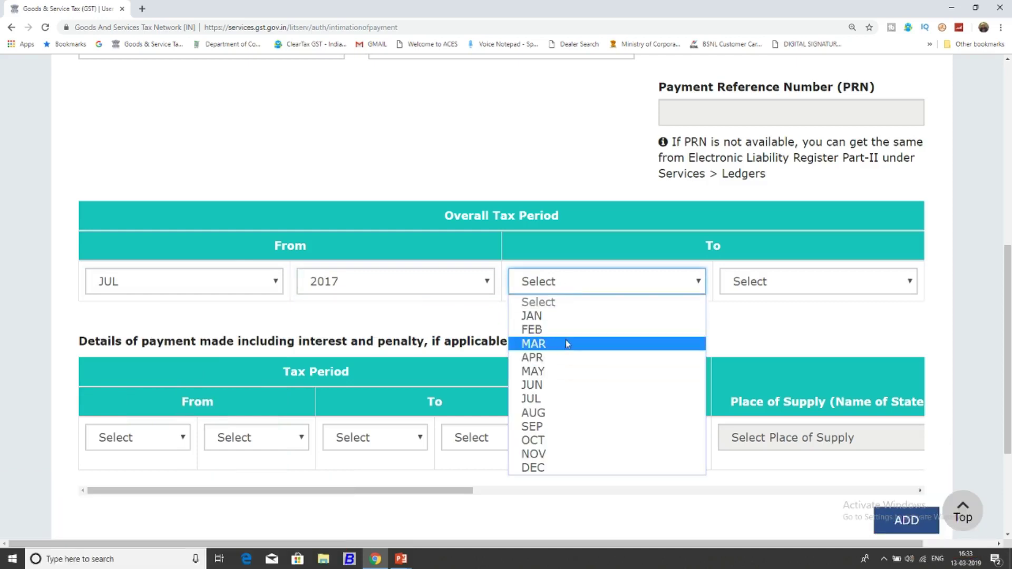
pyautogui.click(567, 343)
pyautogui.click(764, 287)
pyautogui.click(767, 331)
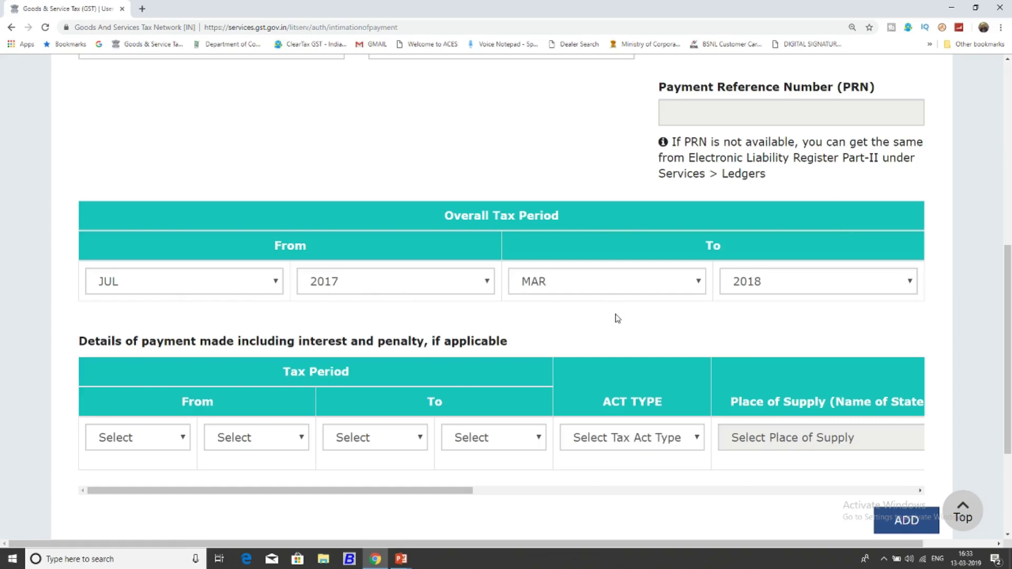
# Set the tax period of the first payment details row from JUL 2017 to SEP 2017.
pyautogui.scroll(-1, 617, 318)
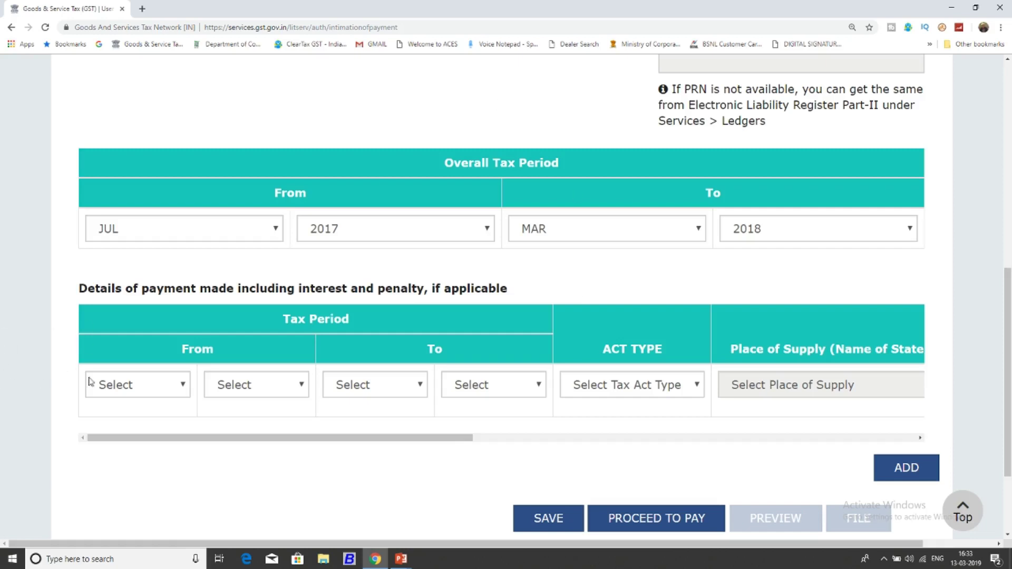
pyautogui.click(148, 389)
pyautogui.click(141, 418)
pyautogui.click(247, 390)
pyautogui.click(232, 419)
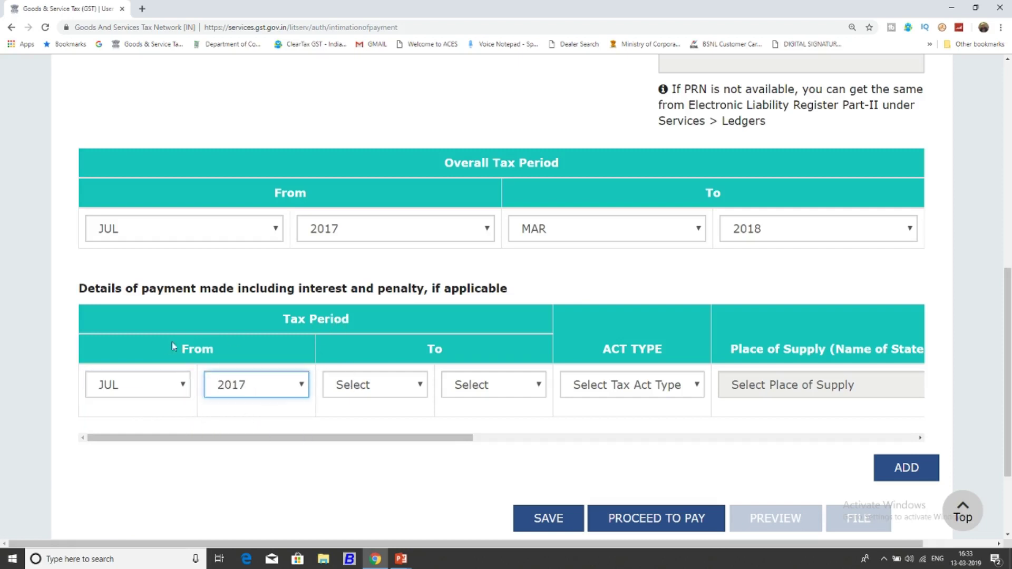
pyautogui.click(369, 385)
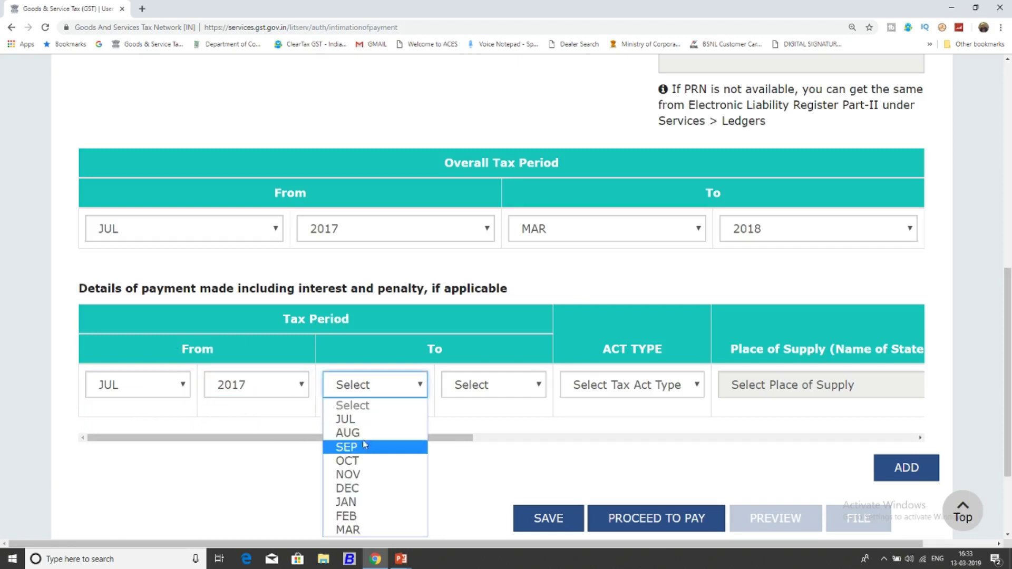
pyautogui.click(348, 448)
pyautogui.click(480, 390)
pyautogui.click(477, 420)
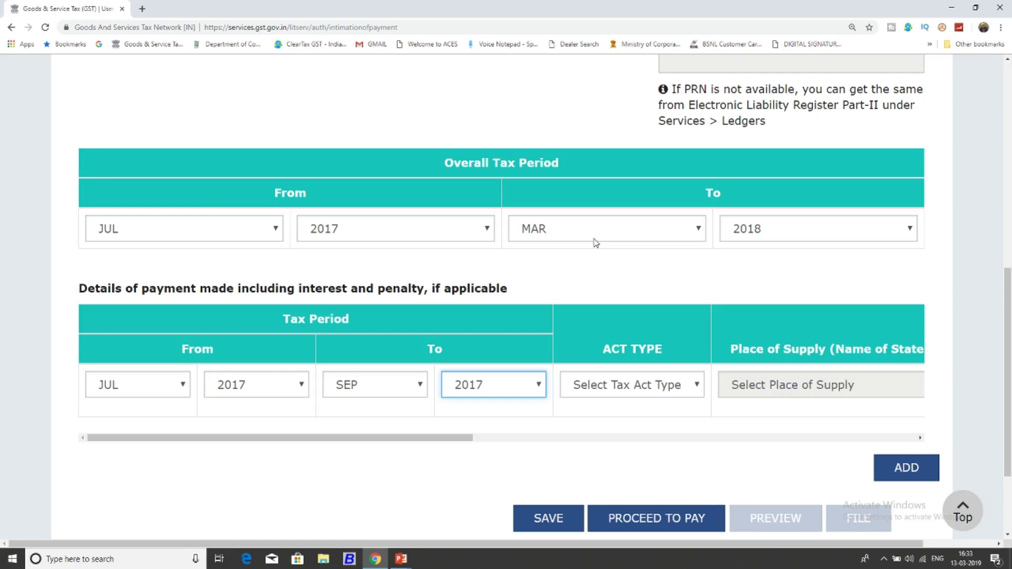
pyautogui.click(490, 413)
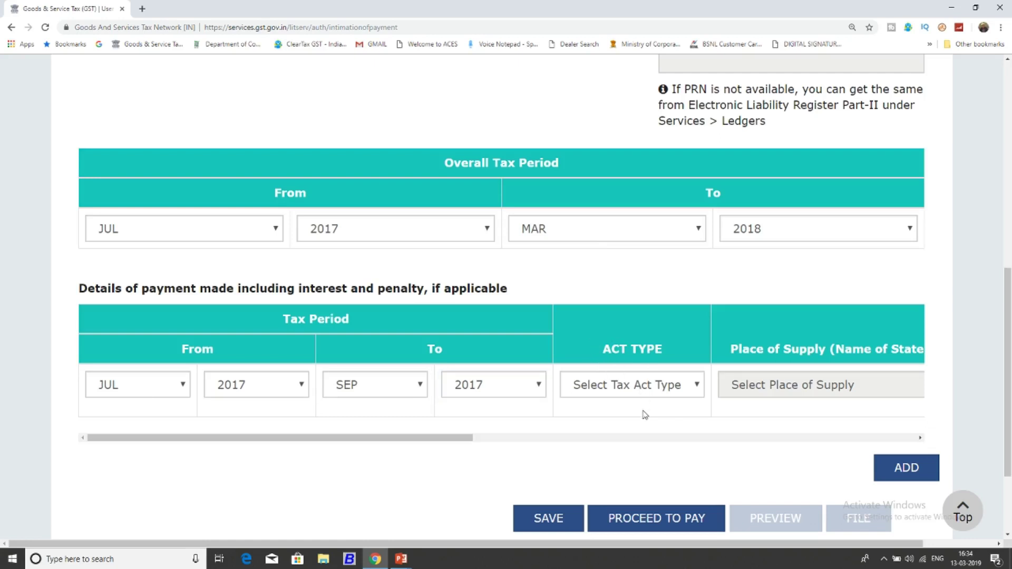
pyautogui.click(667, 390)
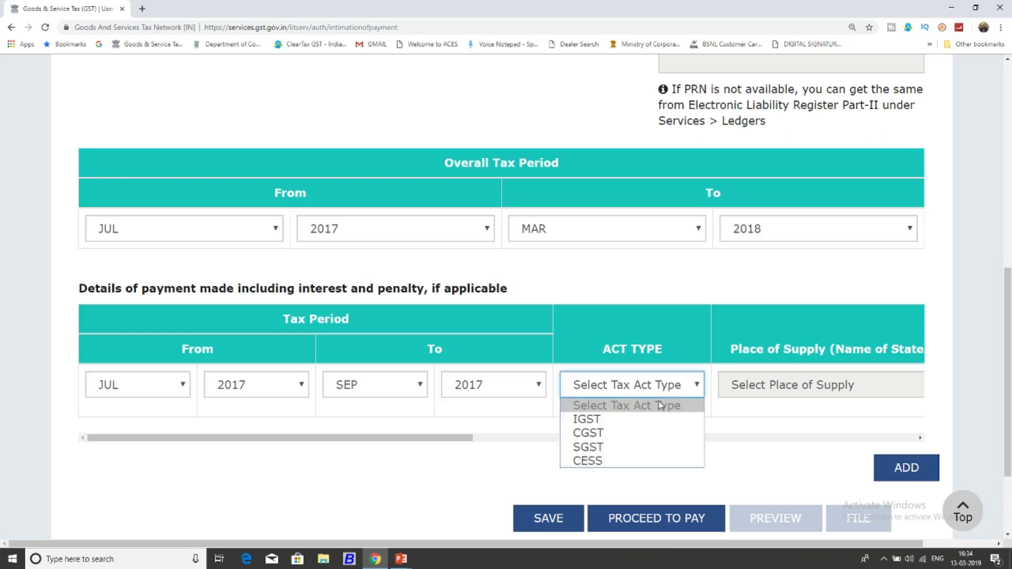
pyautogui.click(624, 420)
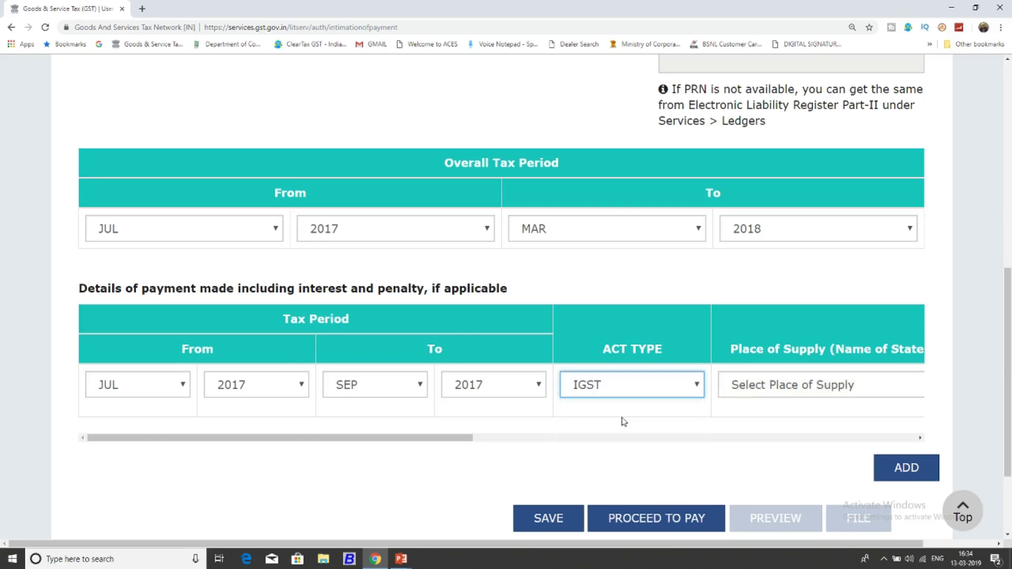
pyautogui.click(766, 389)
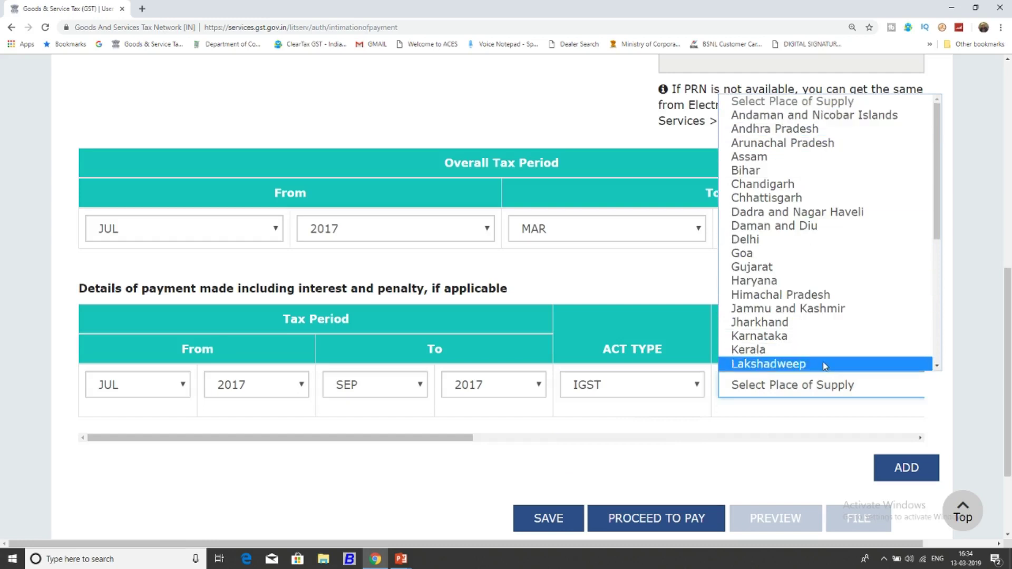
# Set the act type of the payment details row to CGST.
pyautogui.click(654, 391)
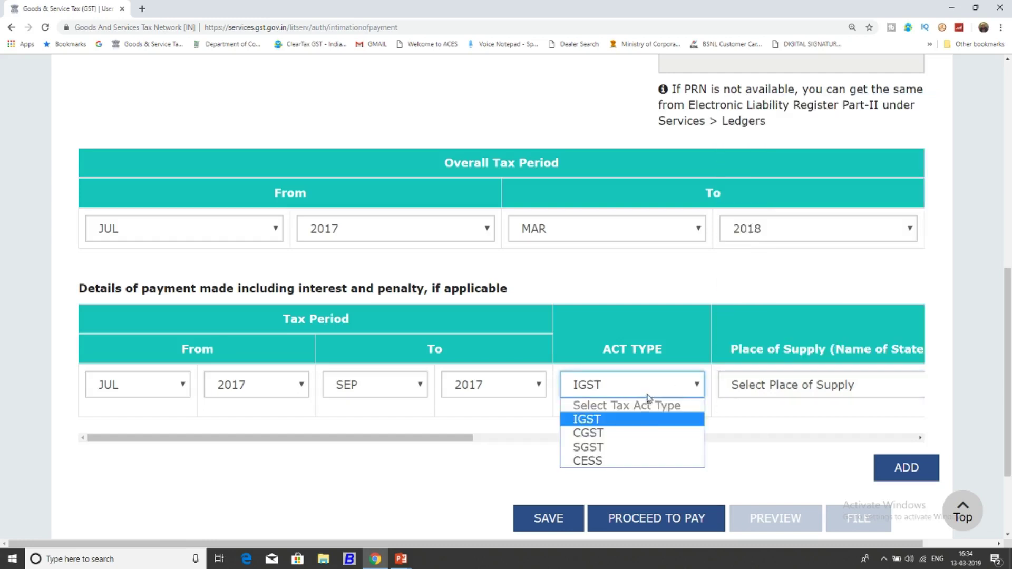
pyautogui.click(643, 431)
pyautogui.click(728, 413)
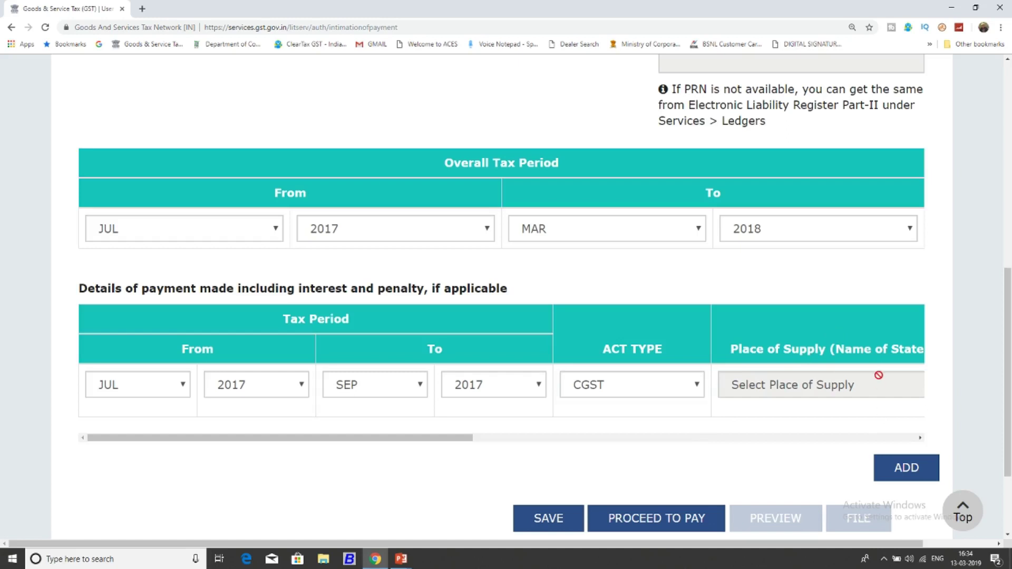
# Enter 10 as Tax/Cess and 8 as Interest in the CGST payment details row and check the row's total.
pyautogui.click(920, 438)
pyautogui.moveTo(920, 440); pyautogui.dragTo(913, 442)
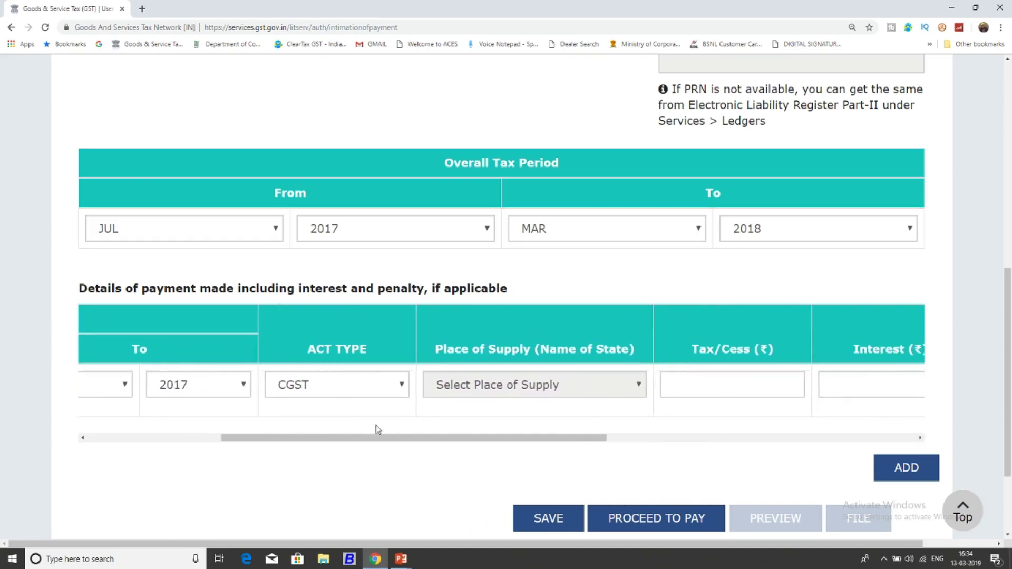
pyautogui.moveTo(398, 437); pyautogui.dragTo(575, 440)
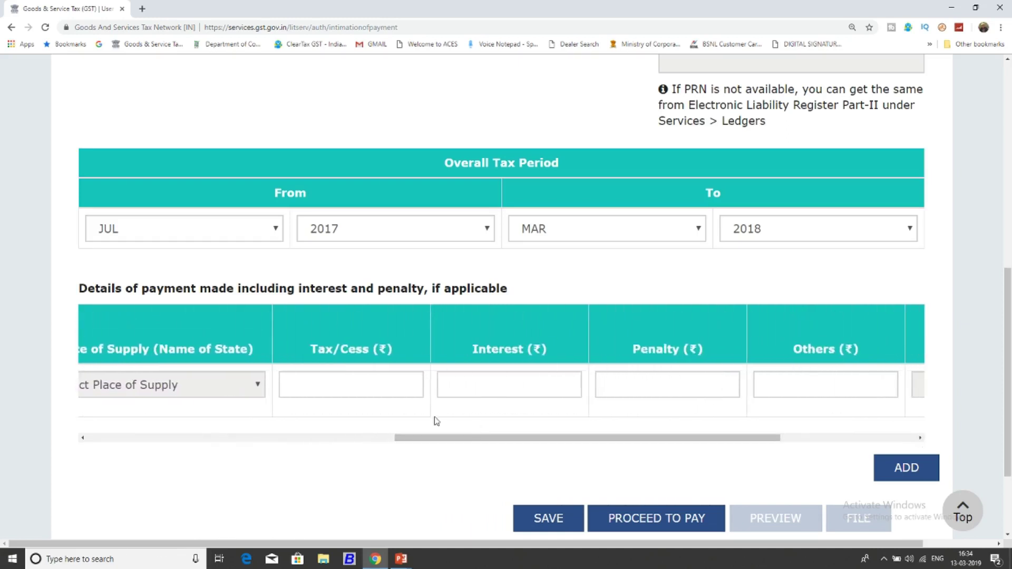
pyautogui.click(379, 376)
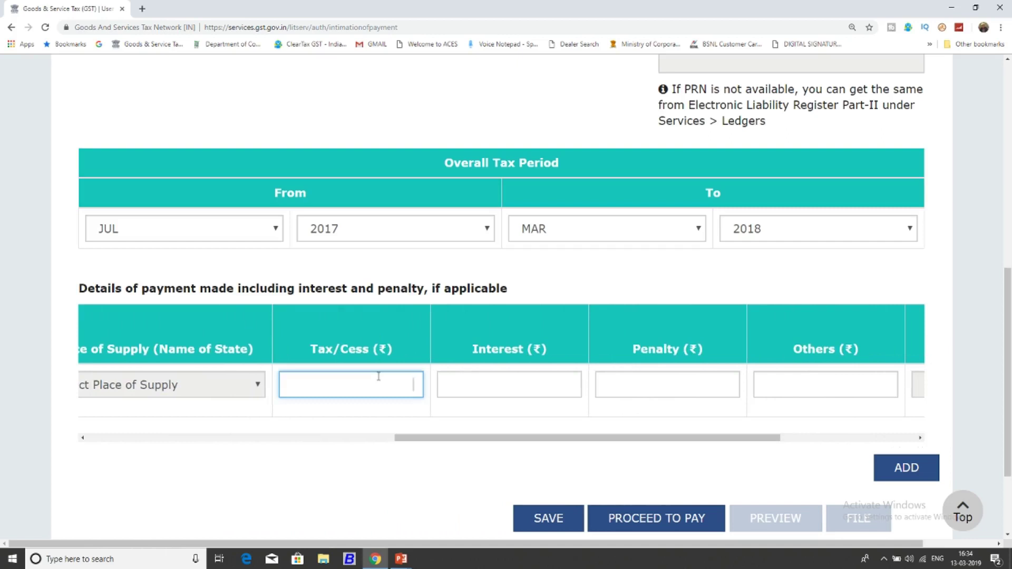
pyautogui.write('10')
pyautogui.click(476, 385)
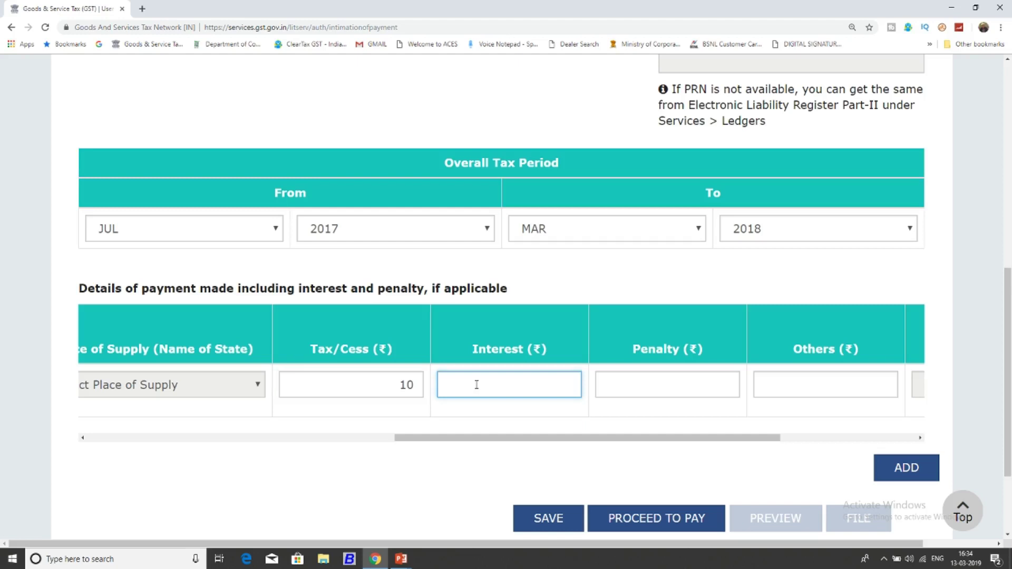
pyautogui.write('8')
pyautogui.click(714, 386)
pyautogui.click(841, 385)
pyautogui.click(920, 438)
pyautogui.click(920, 438)
pyautogui.click(920, 438)
pyautogui.click(920, 438)
pyautogui.click(741, 427)
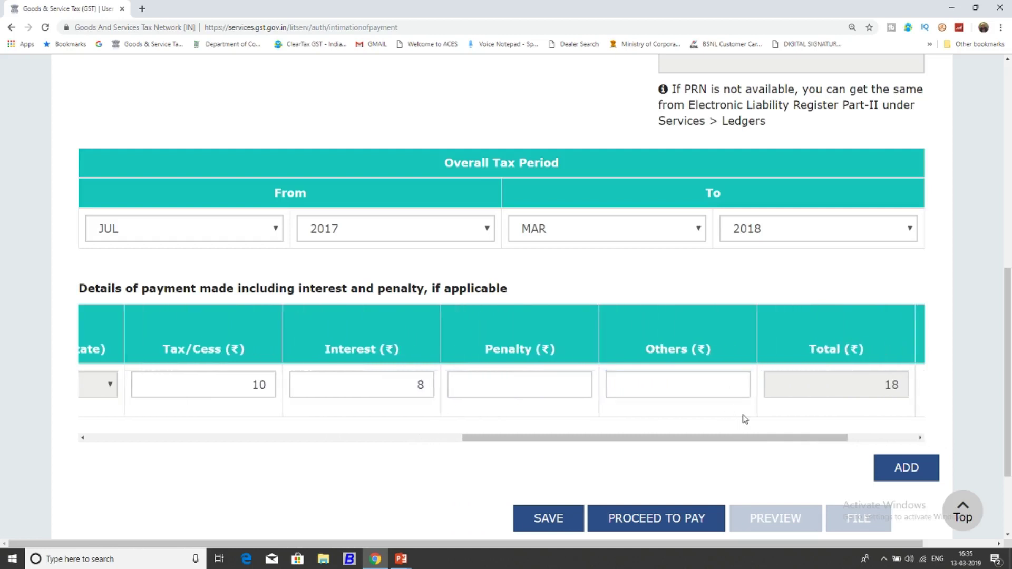
# Add a second payment details row with the tax period OCT 2017 to DEC 2017.
pyautogui.moveTo(774, 441); pyautogui.dragTo(398, 439)
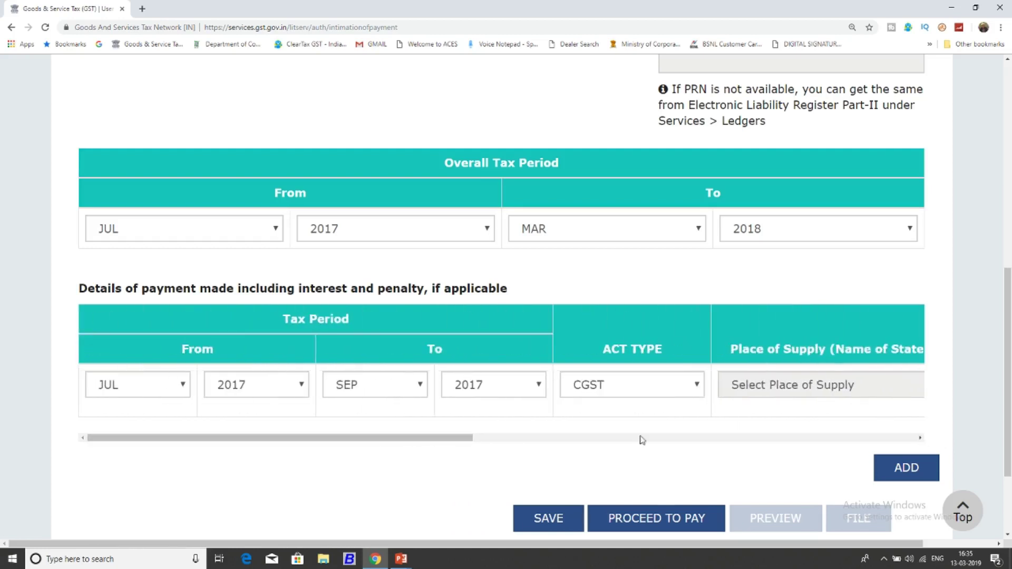
pyautogui.click(907, 467)
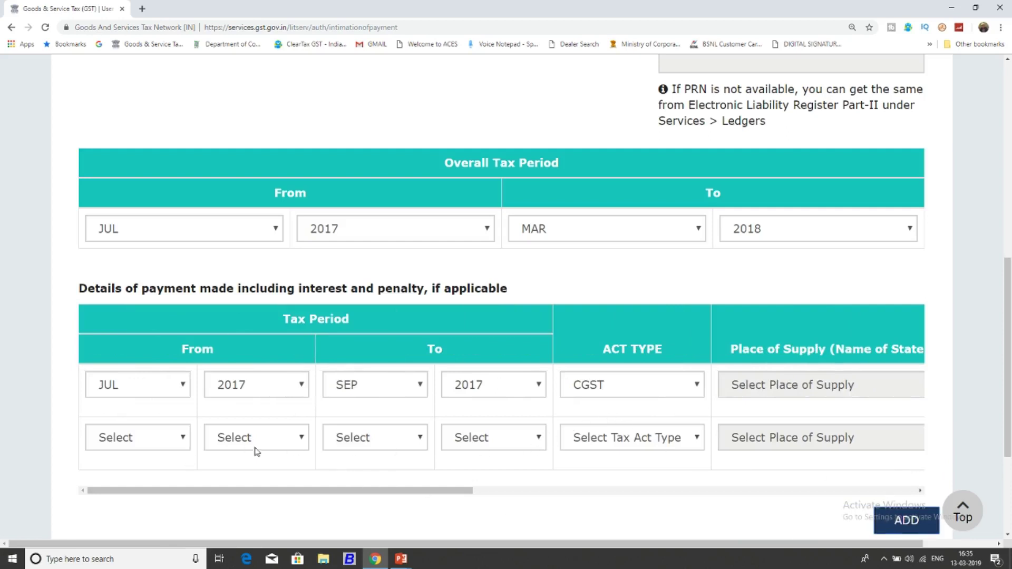
pyautogui.click(152, 447)
pyautogui.click(131, 348)
pyautogui.click(242, 444)
pyautogui.click(242, 471)
pyautogui.click(389, 444)
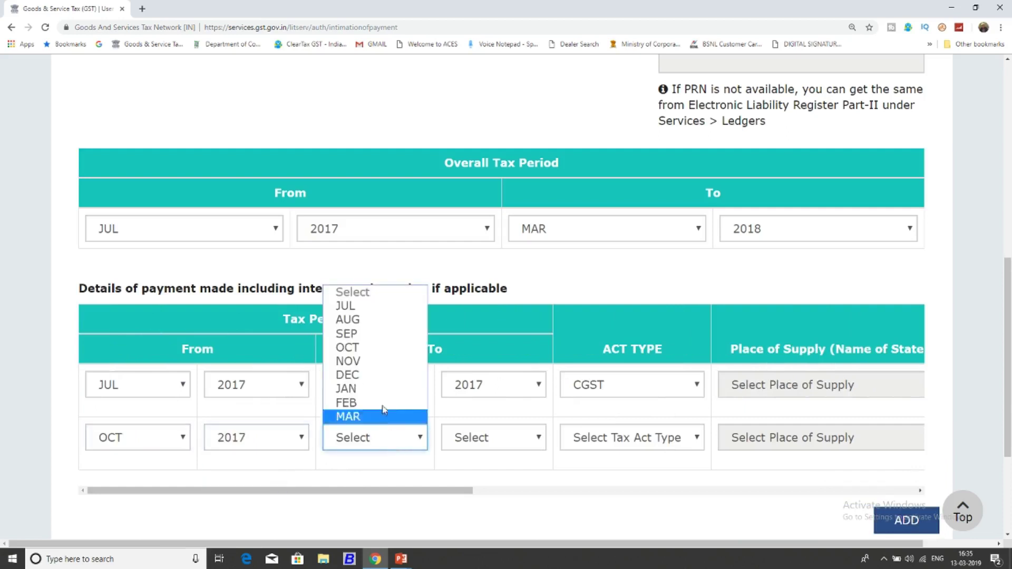
pyautogui.click(384, 374)
pyautogui.click(477, 439)
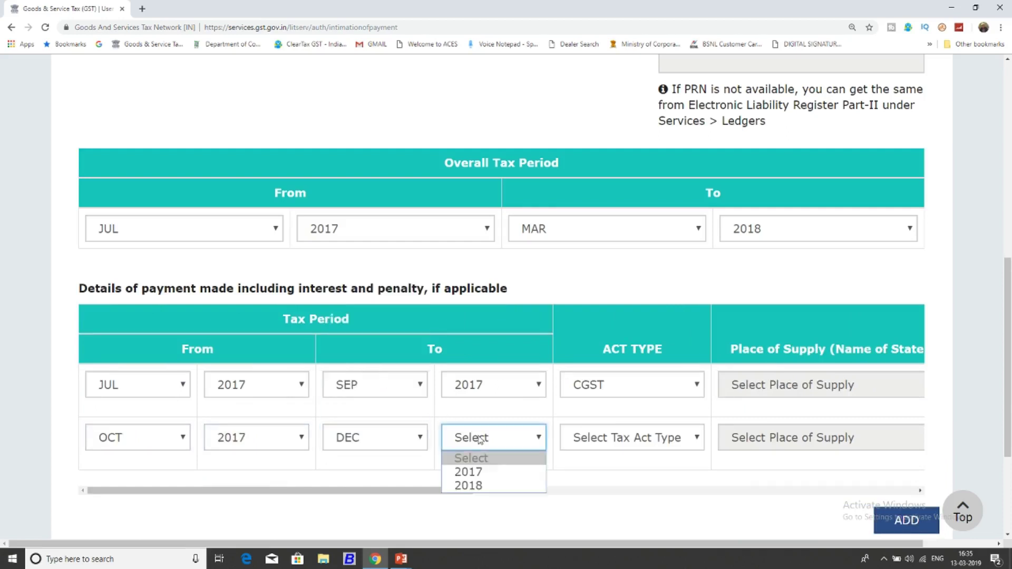
pyautogui.click(479, 472)
# Set the second row's act type to SGST, with Tax/Cess of 10 and Interest of 8.
pyautogui.click(627, 438)
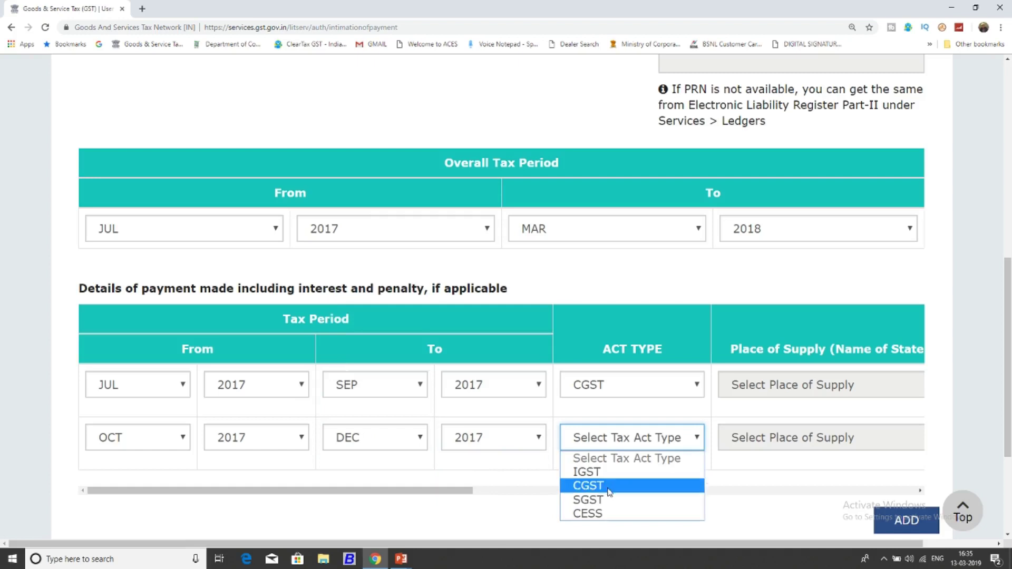
pyautogui.click(613, 496)
pyautogui.click(920, 491)
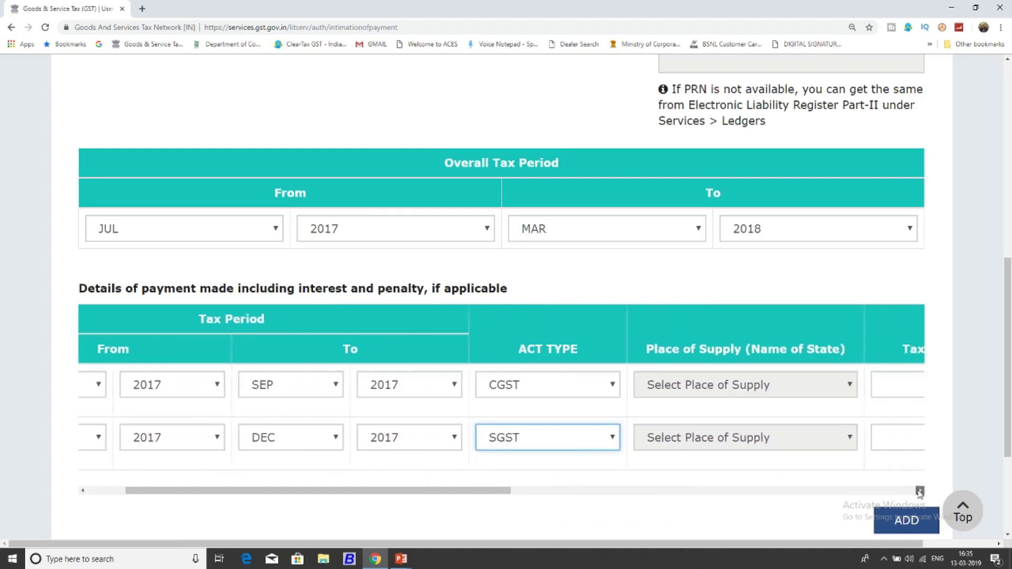
pyautogui.click(860, 440)
pyautogui.write('10')
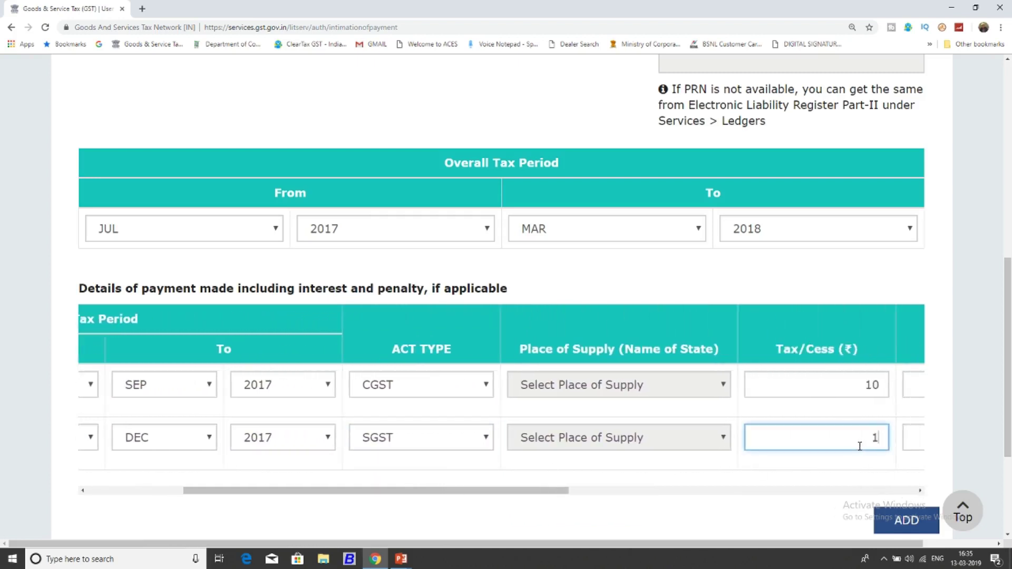
pyautogui.click(914, 447)
pyautogui.write('8')
pyautogui.click(868, 467)
# Save the voluntary payment intimation and proceed to its payment.
pyautogui.scroll(-1, 870, 469)
pyautogui.scroll(-1, 869, 469)
pyautogui.moveTo(784, 388); pyautogui.dragTo(422, 383)
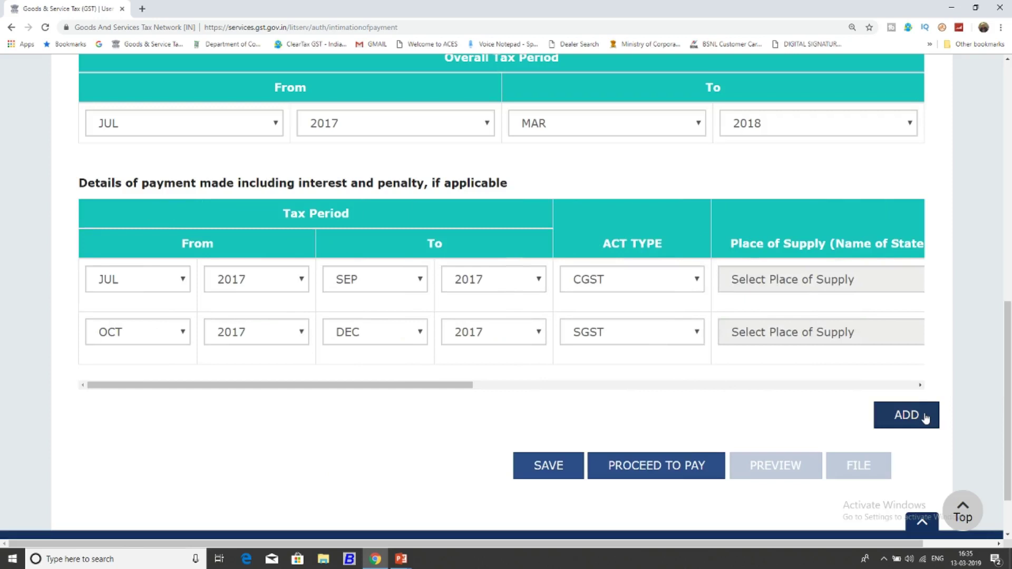
pyautogui.click(536, 468)
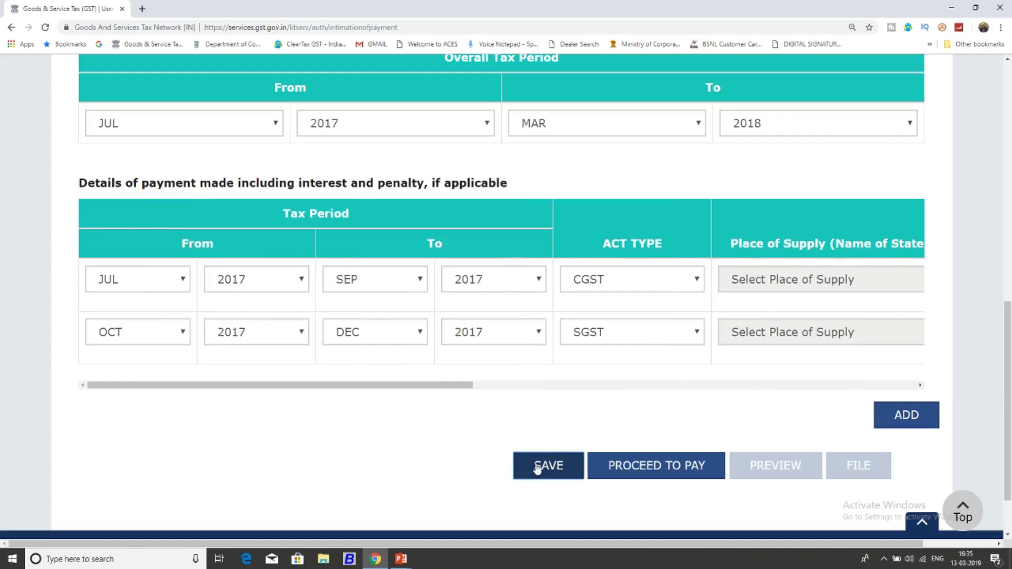
pyautogui.scroll(-1, 545, 463)
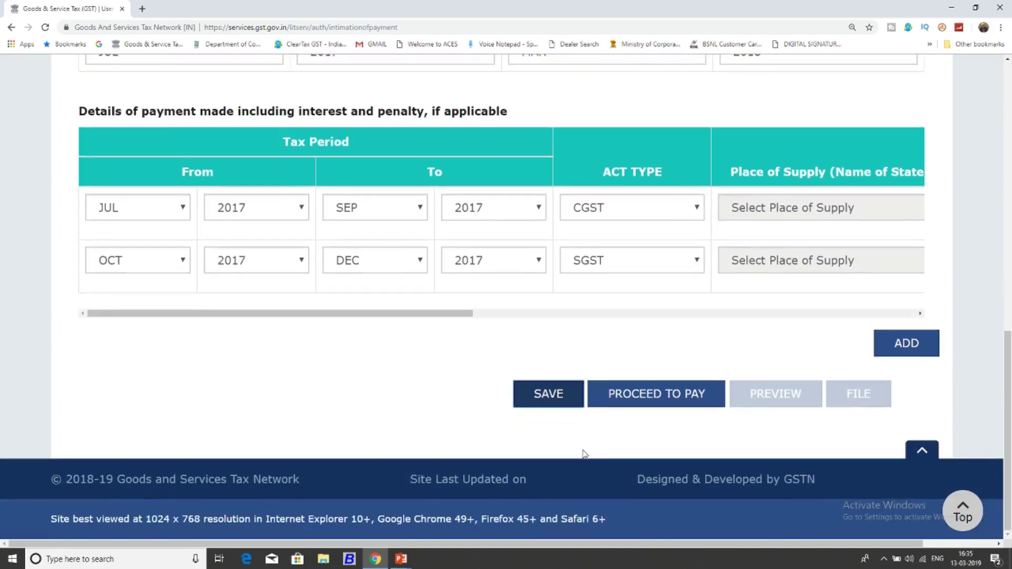
pyautogui.scroll(4, 607, 452)
pyautogui.scroll(7, 637, 441)
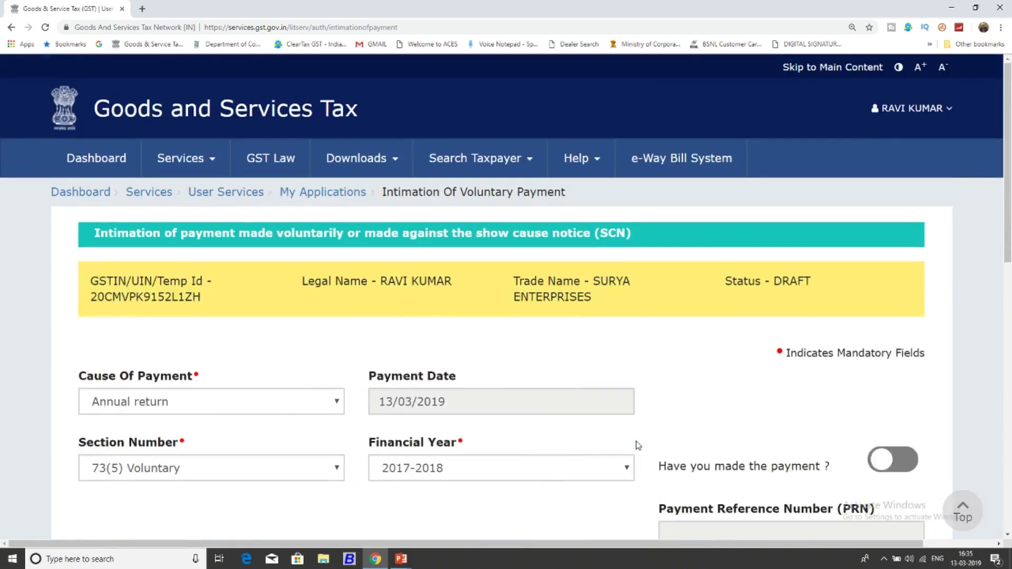
pyautogui.scroll(-8, 638, 446)
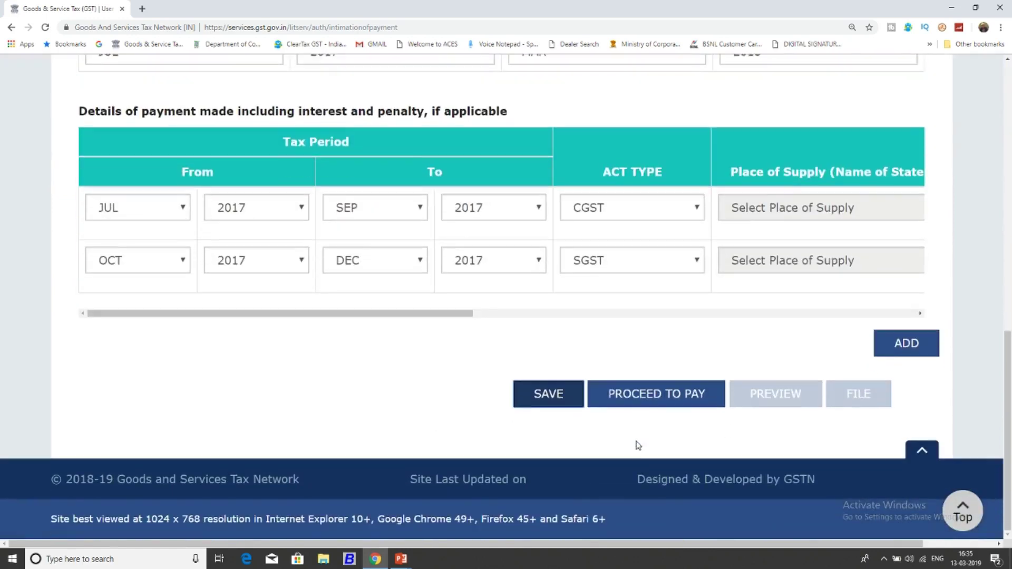
pyautogui.click(649, 399)
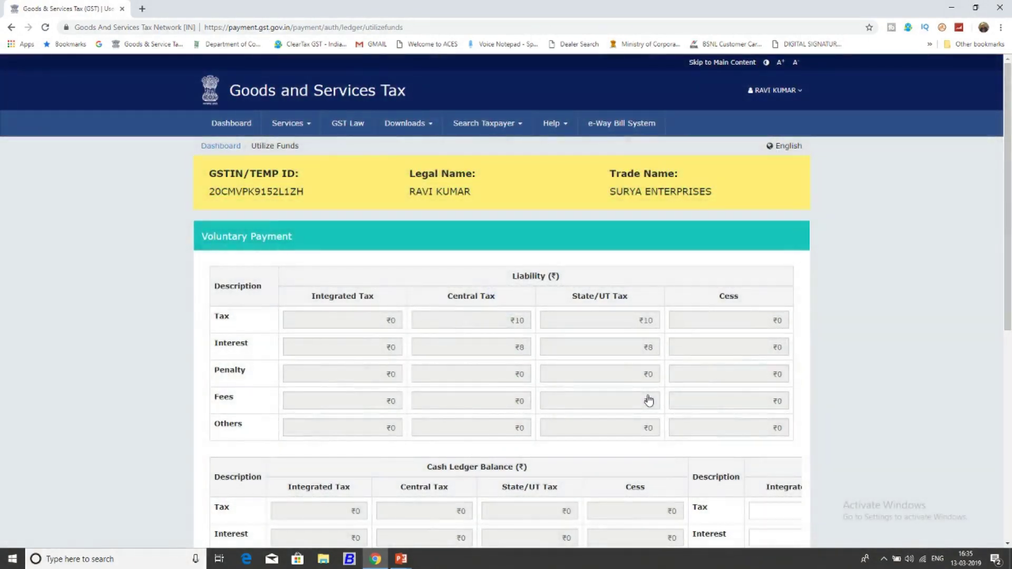
# Examine the Central Tax and State/UT Tax liabilities for tax and interest, and the cash ledger balances.
pyautogui.scroll(-2, 669, 401)
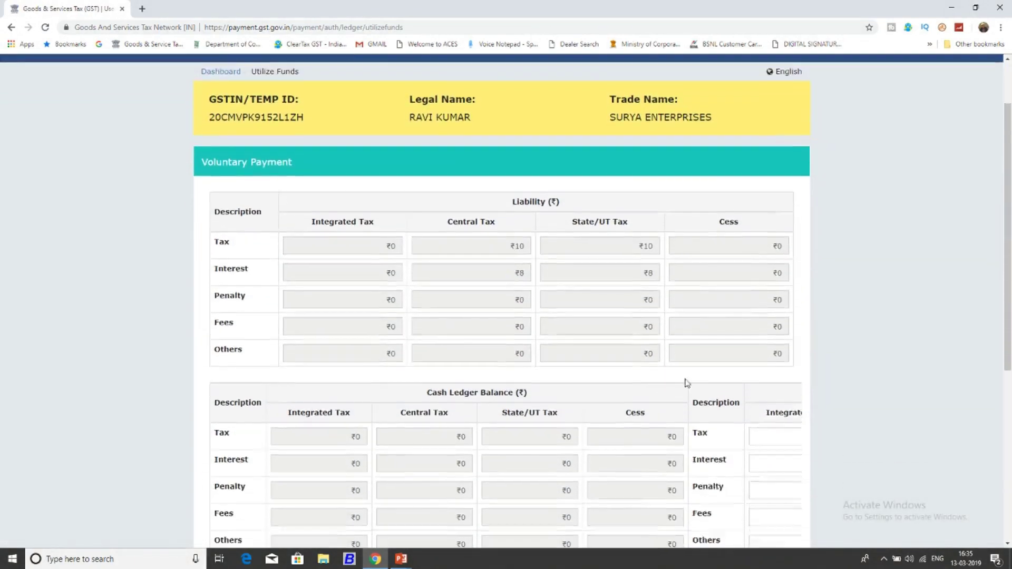
pyautogui.moveTo(208, 131); pyautogui.dragTo(298, 131)
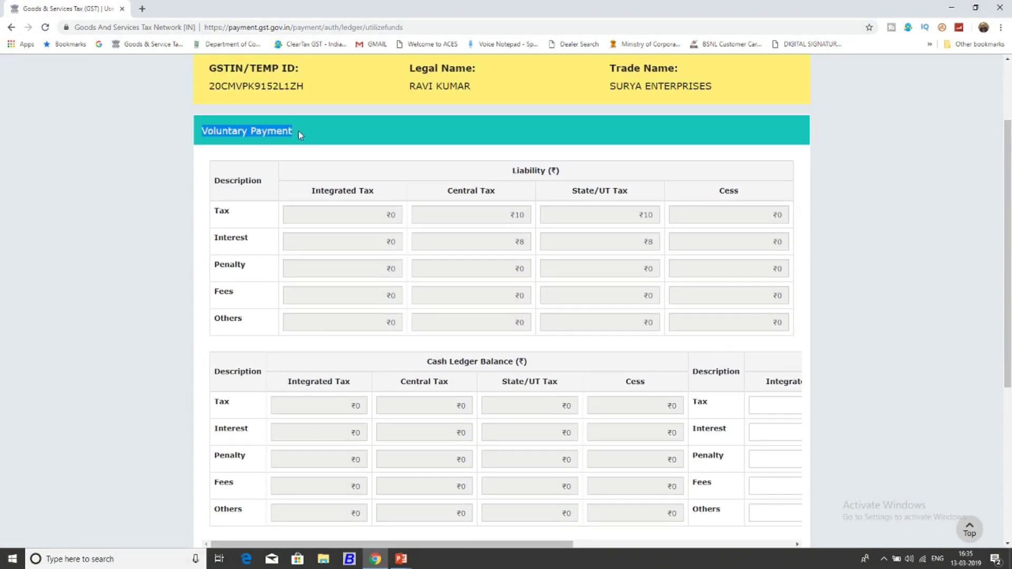
pyautogui.scroll(-1, 522, 161)
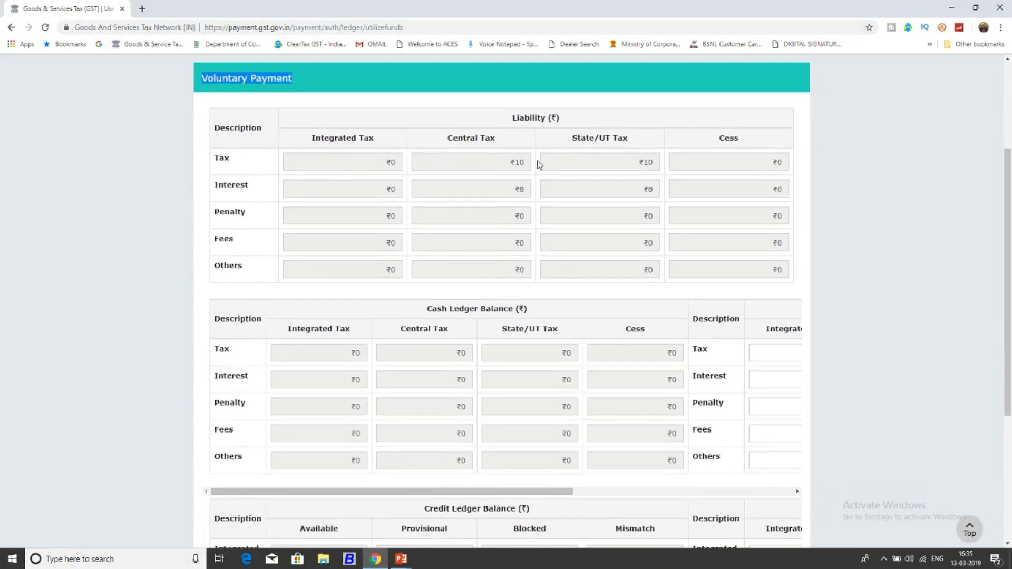
pyautogui.hotkey('ctrl', '+')
pyautogui.hotkey('ctrl', '+')
pyautogui.hotkey('ctrl', '+')
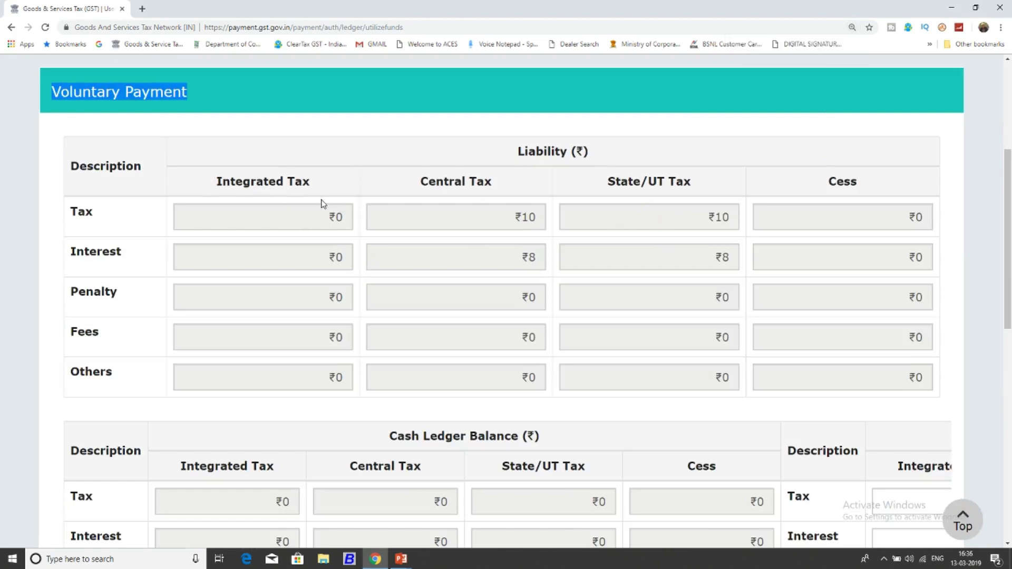
pyautogui.click(362, 168)
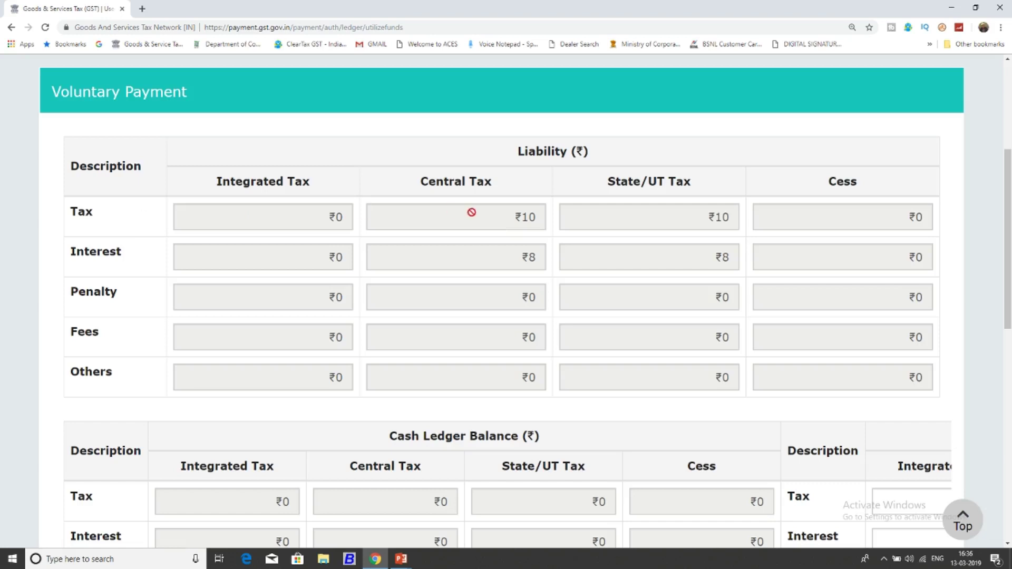
pyautogui.moveTo(509, 213); pyautogui.dragTo(536, 214)
pyautogui.moveTo(707, 216); pyautogui.dragTo(741, 221)
pyautogui.click(523, 259)
pyautogui.moveTo(522, 258); pyautogui.dragTo(542, 258)
pyautogui.moveTo(710, 257); pyautogui.dragTo(732, 255)
pyautogui.scroll(-4, 733, 256)
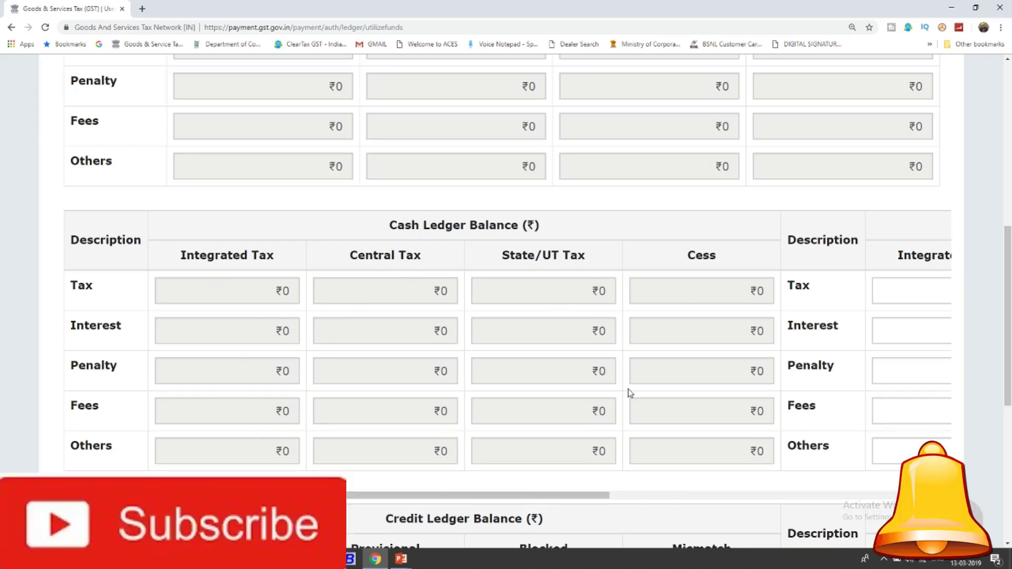
pyautogui.scroll(3, 693, 352)
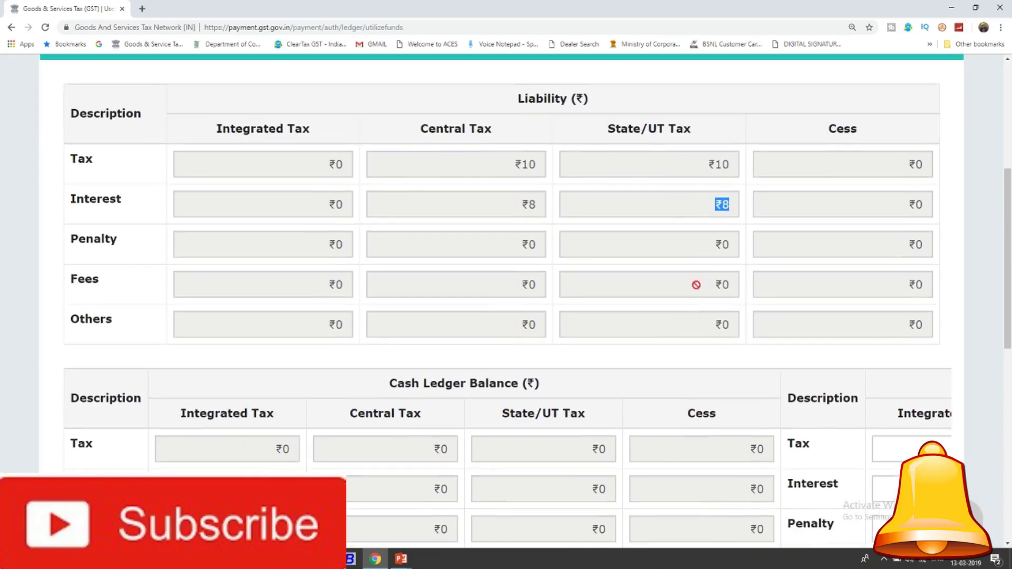
pyautogui.click(662, 235)
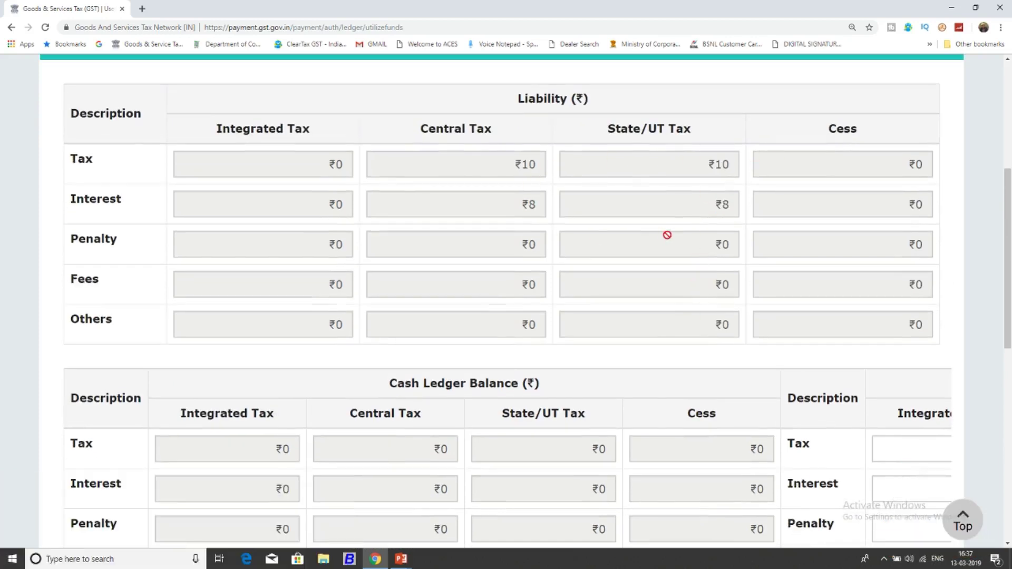
pyautogui.scroll(-2, 667, 235)
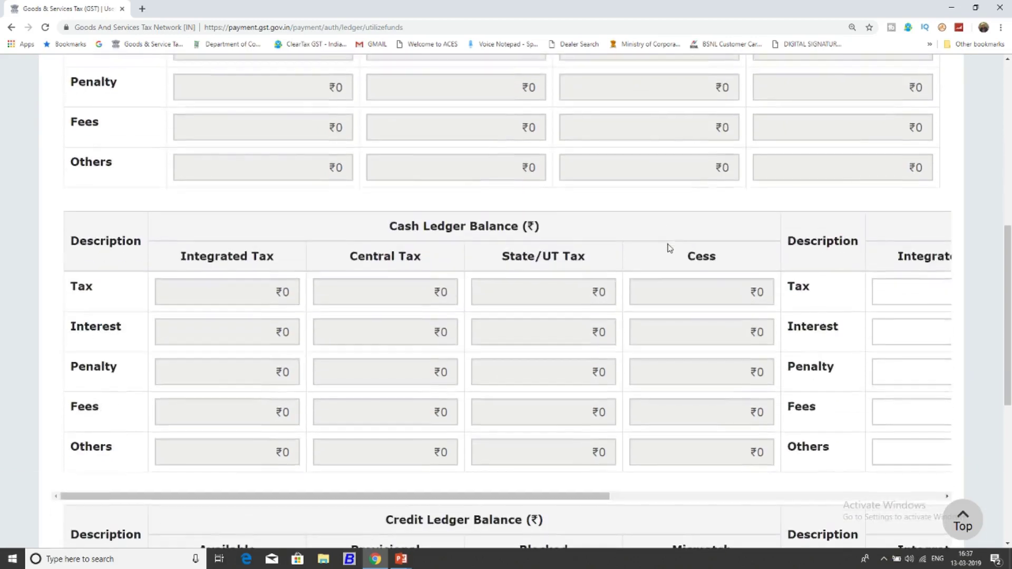
pyautogui.scroll(-2, 632, 375)
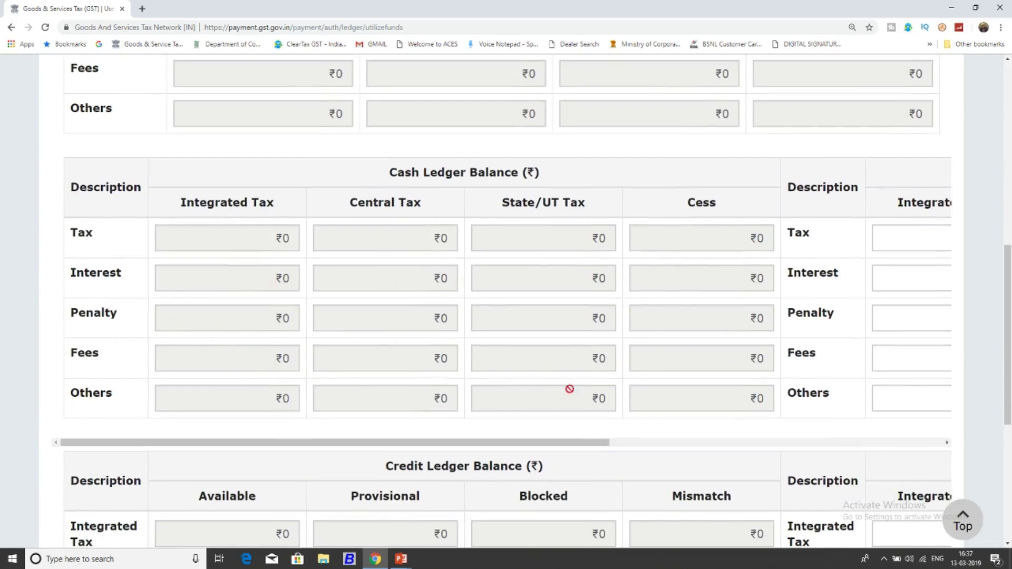
# Enter tax paid through cash as 10 for Central Tax and 10 for State/UT Tax.
pyautogui.moveTo(947, 444); pyautogui.dragTo(947, 445)
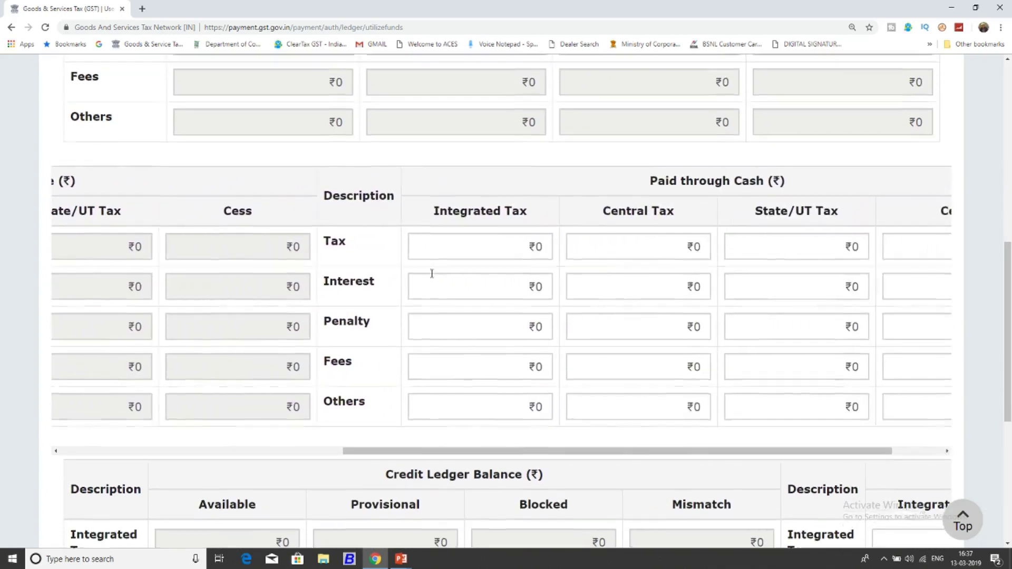
pyautogui.scroll(3, 431, 273)
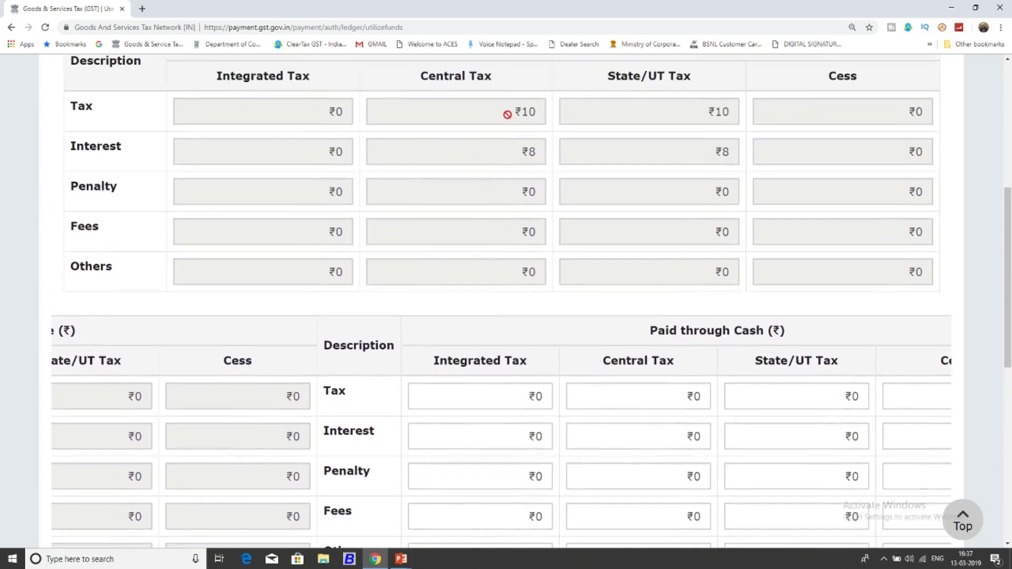
pyautogui.click(669, 393)
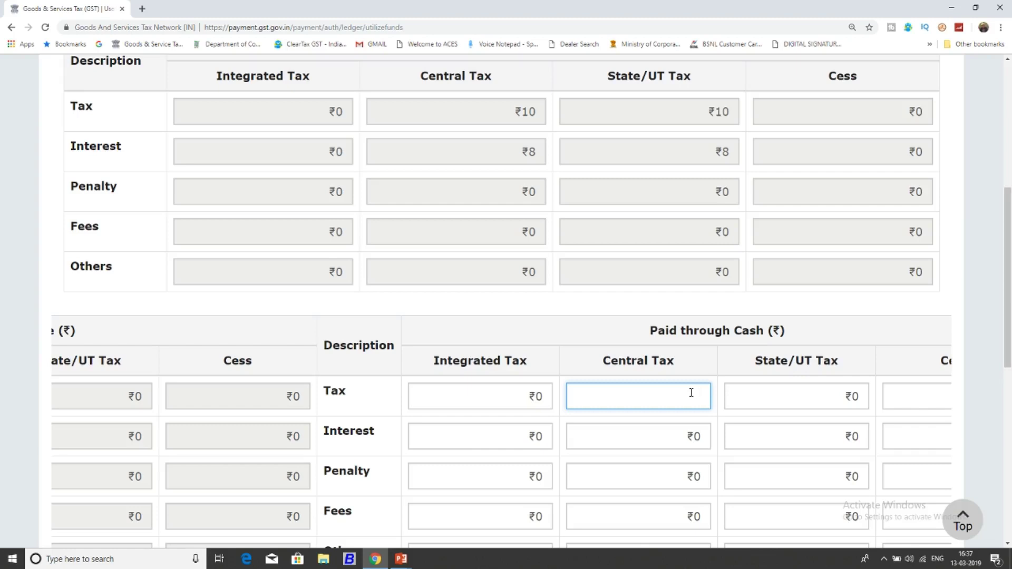
pyautogui.write('10')
pyautogui.click(770, 392)
pyautogui.write('10')
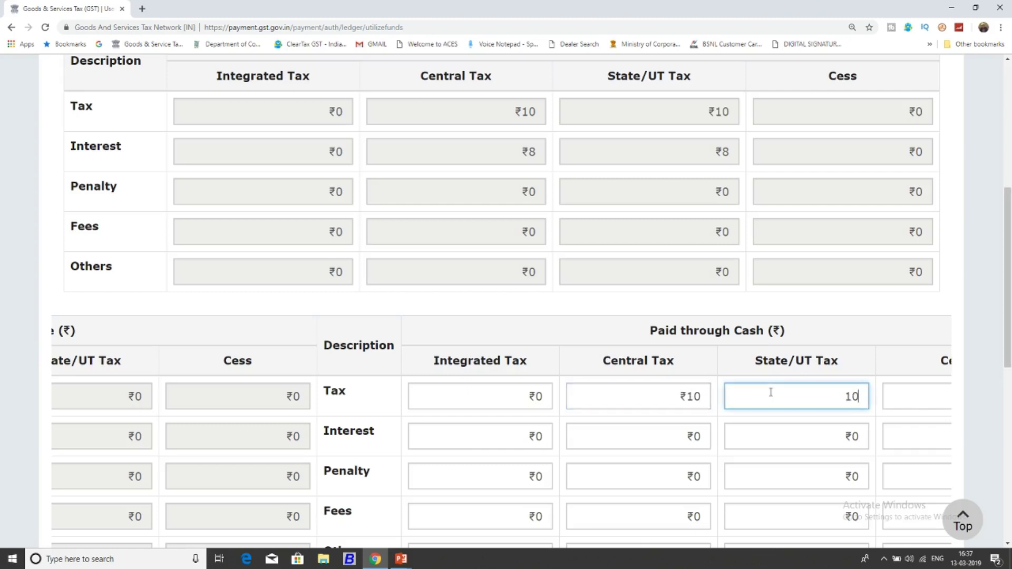
# Enter interest paid through cash as 8 for Central Tax and 8 for State/UT Tax.
pyautogui.click(682, 438)
pyautogui.write('8')
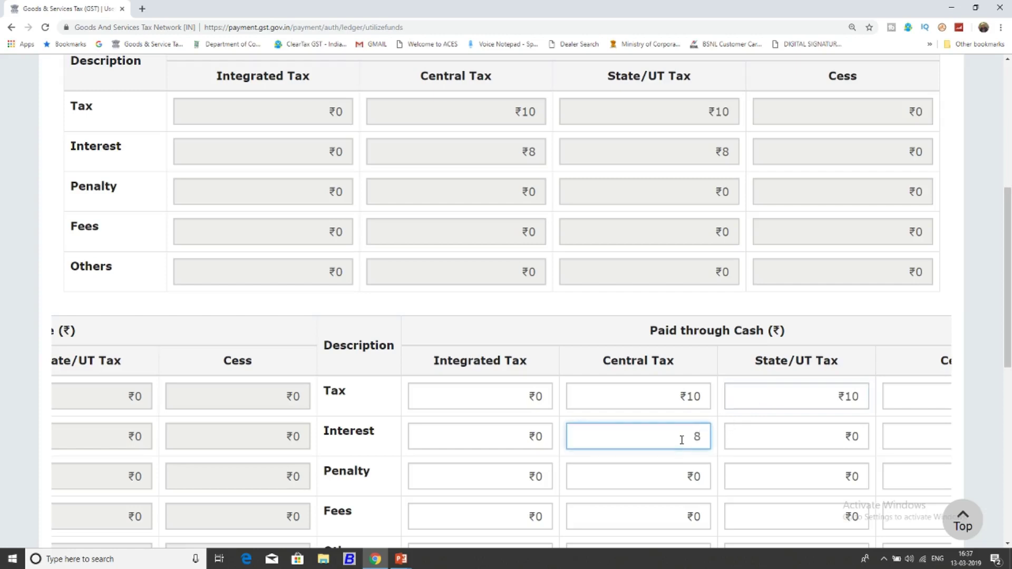
pyautogui.click(796, 441)
pyautogui.write('8')
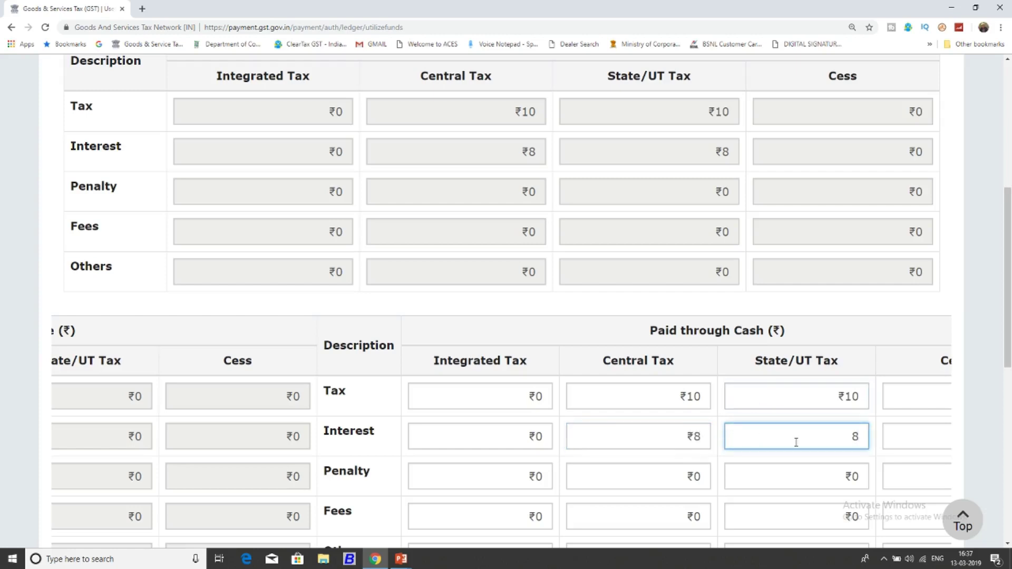
pyautogui.click(874, 343)
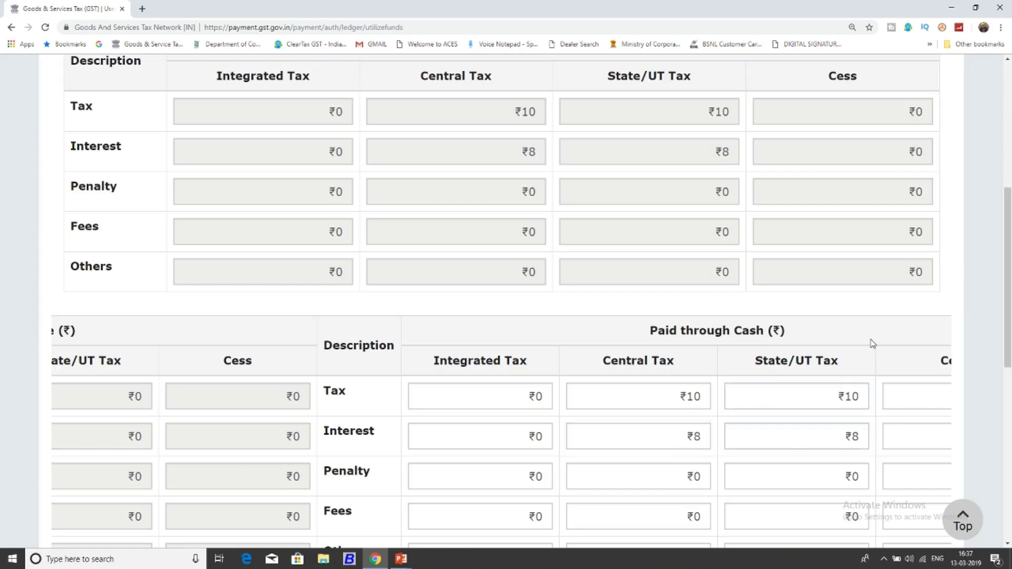
# Check the Paid through ITC section and try to set off the voluntary payment liabilities with the entered cash amounts.
pyautogui.scroll(-1, 870, 345)
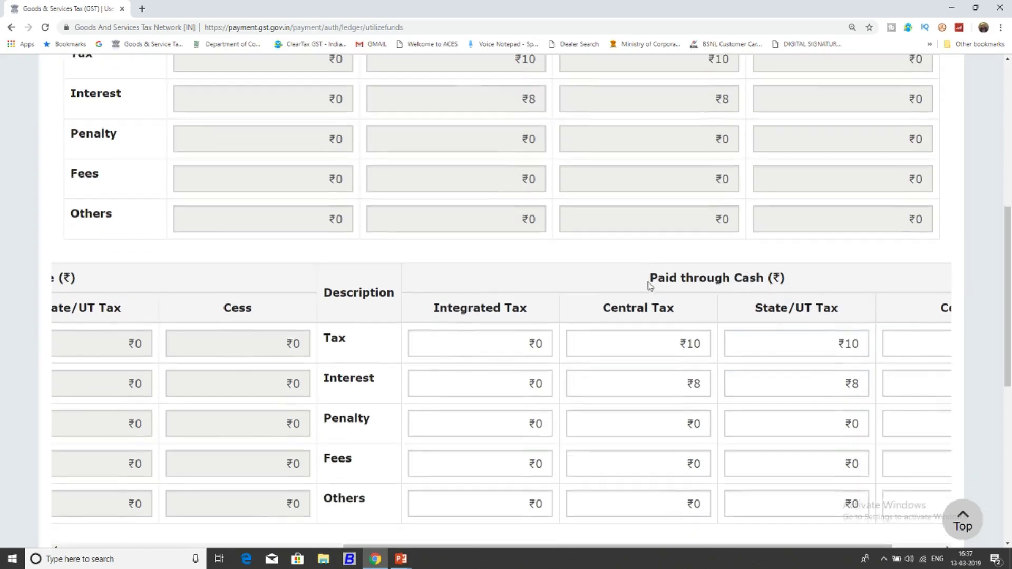
pyautogui.scroll(-1, 814, 377)
pyautogui.scroll(-5, 795, 411)
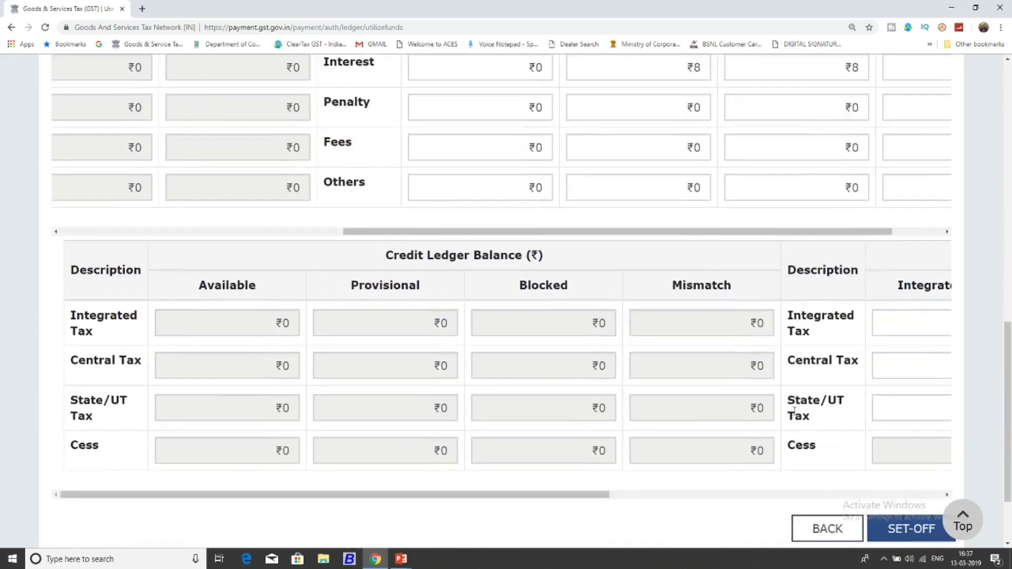
pyautogui.moveTo(580, 496); pyautogui.dragTo(926, 494)
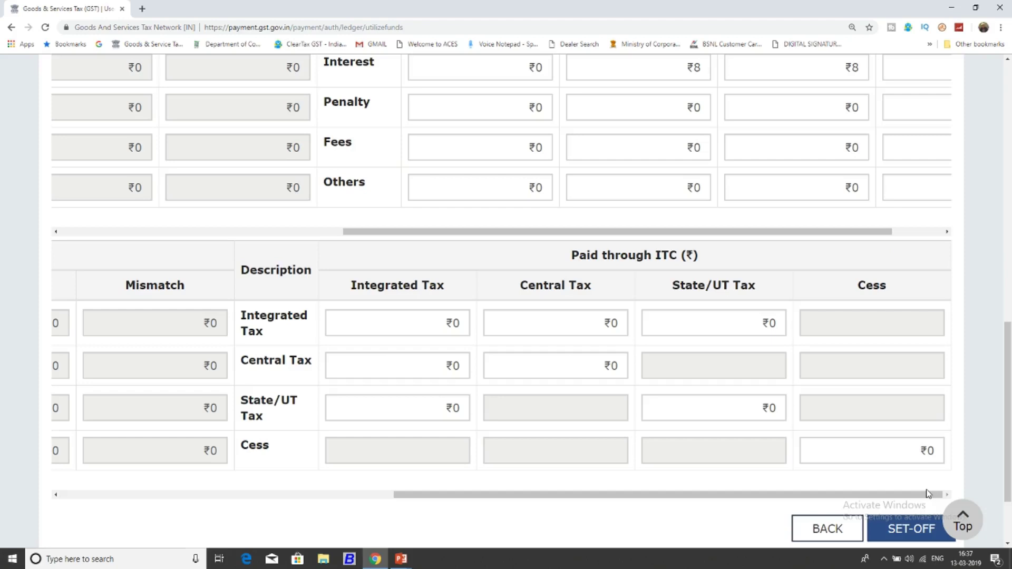
pyautogui.scroll(1, 515, 105)
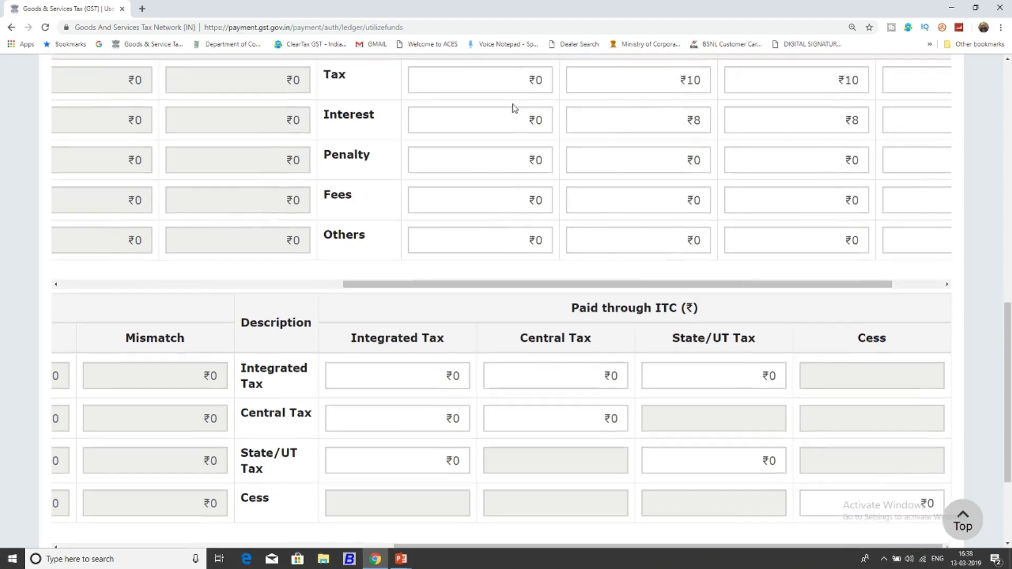
pyautogui.scroll(-2, 861, 317)
pyautogui.click(907, 476)
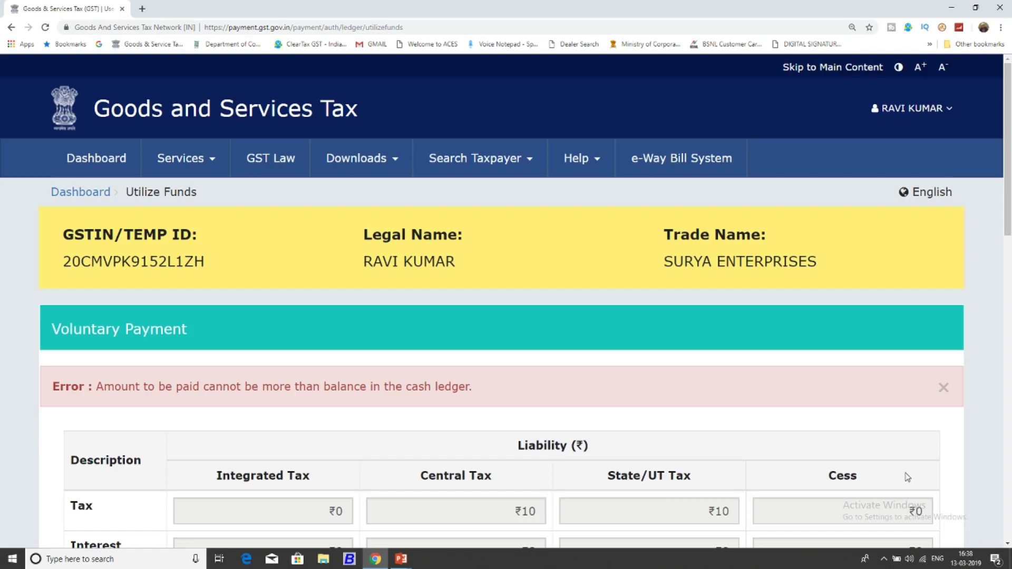
# Review the set-off error and the flagged cash payment fields, and return to the voluntary payment intimation.
pyautogui.scroll(-2, 333, 304)
pyautogui.moveTo(98, 281); pyautogui.dragTo(468, 279)
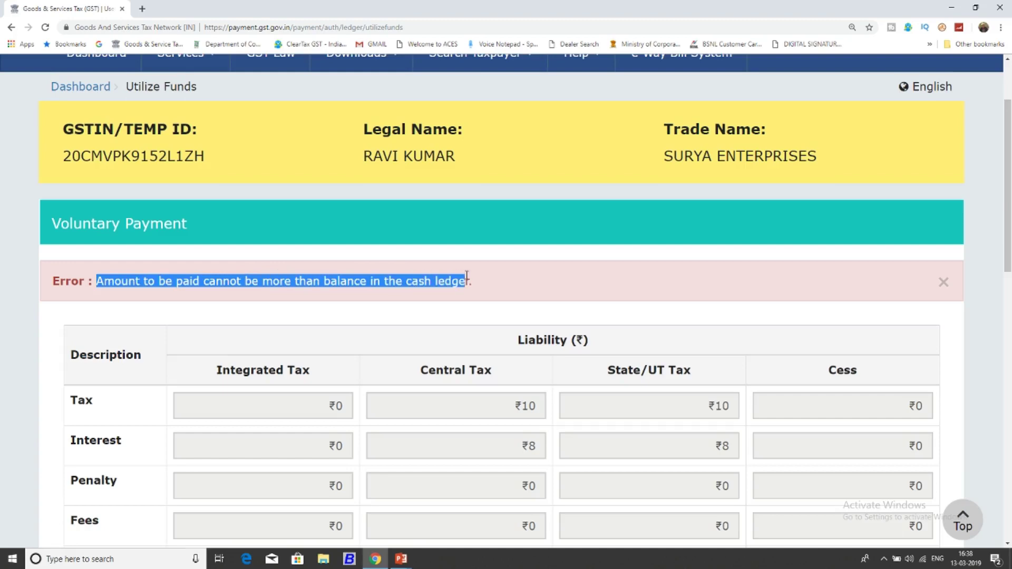
pyautogui.scroll(-2, 612, 311)
pyautogui.scroll(-7, 611, 312)
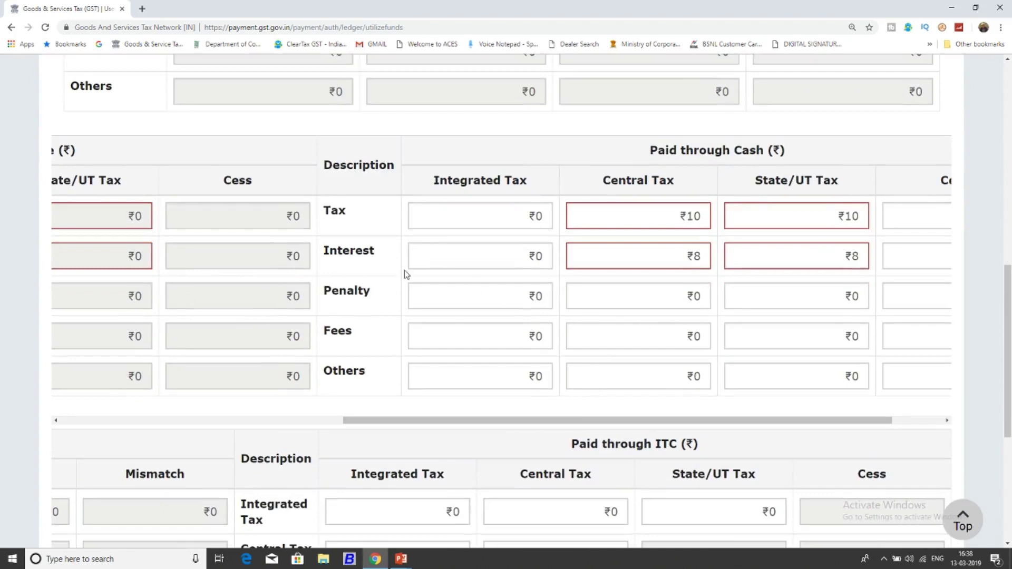
pyautogui.scroll(-6, 822, 369)
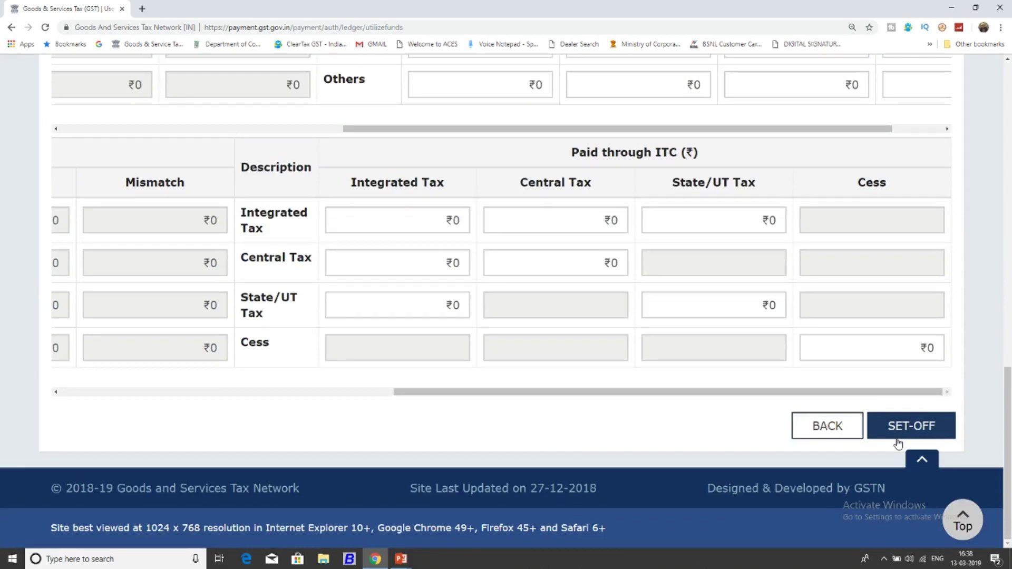
pyautogui.click(831, 421)
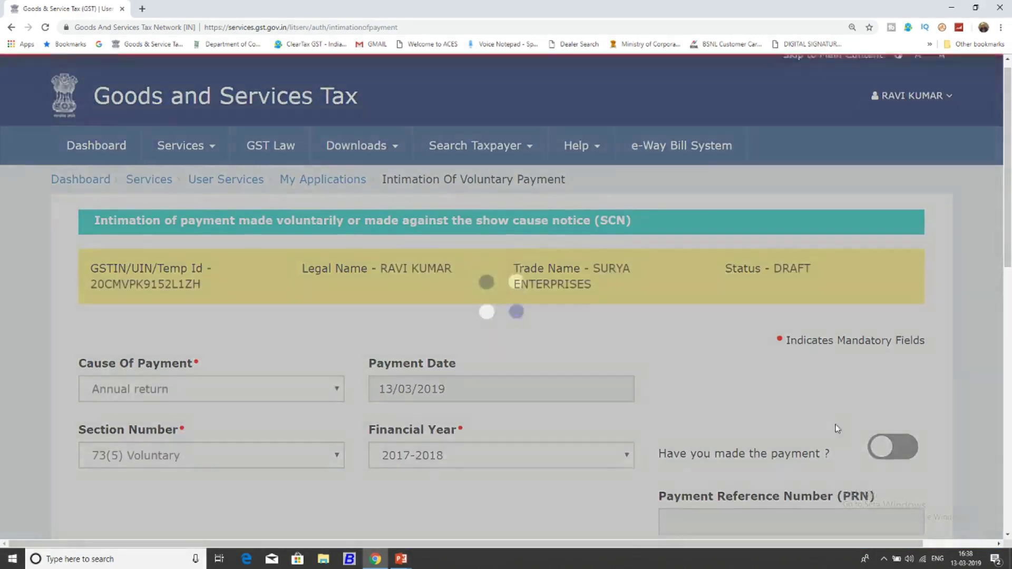
# Mark the payment as already made and activate the Payment Reference Number (PRN) field for entry.
pyautogui.scroll(-3, 836, 425)
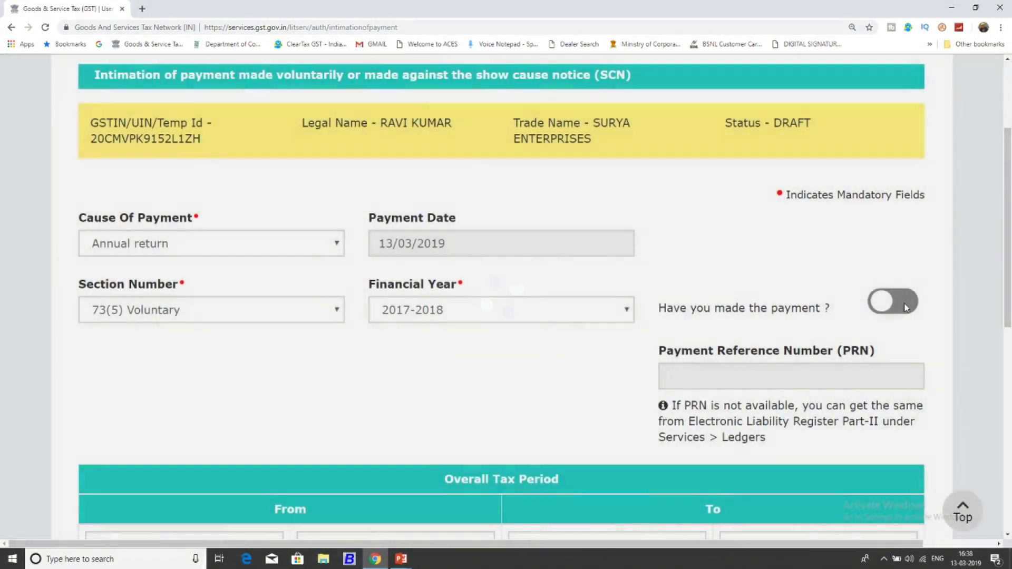
pyautogui.click(903, 303)
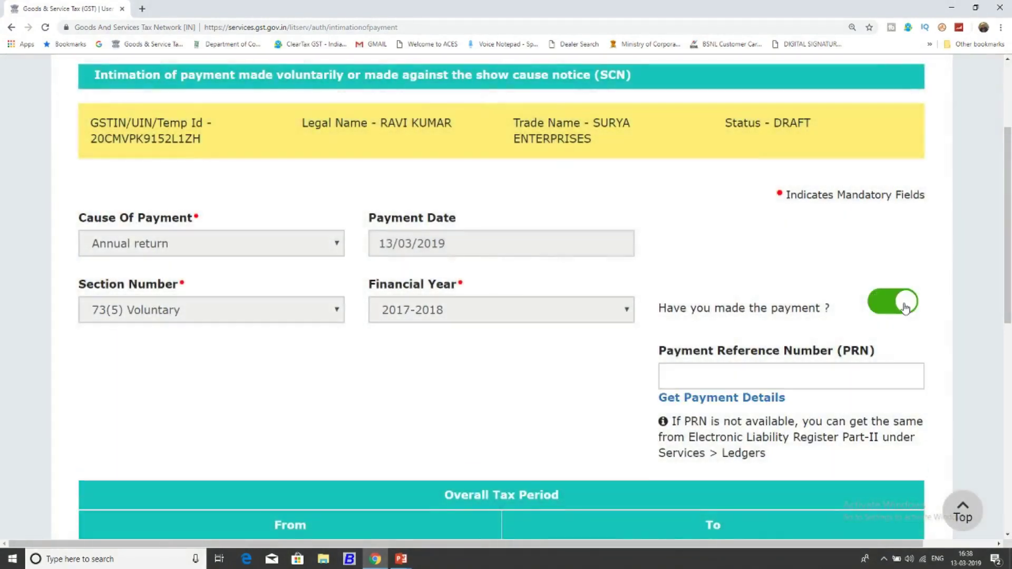
pyautogui.click(669, 376)
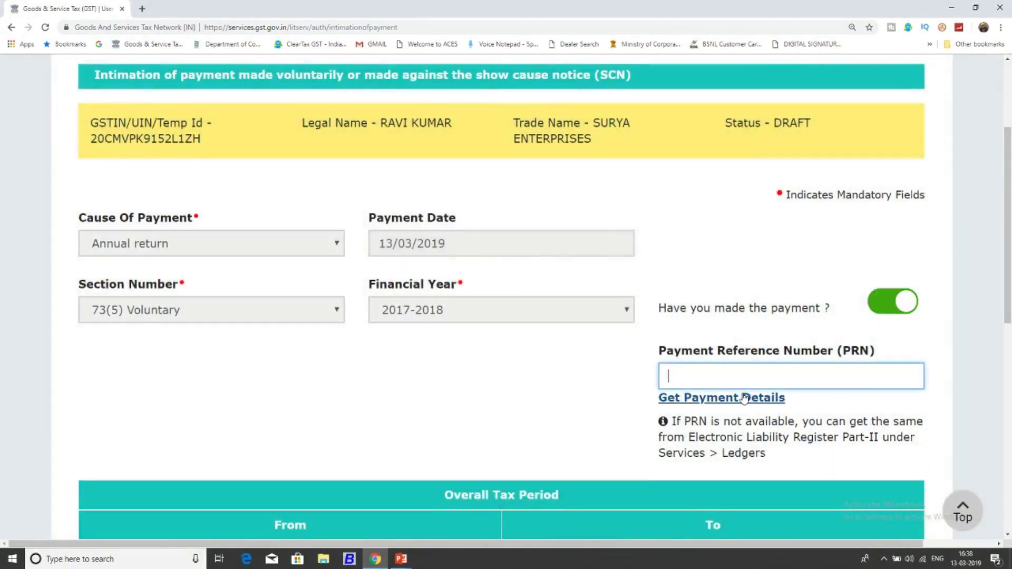
# Examine the overall tax period and the tax and interest amounts in the CGST and SGST payment details.
pyautogui.scroll(-2, 744, 399)
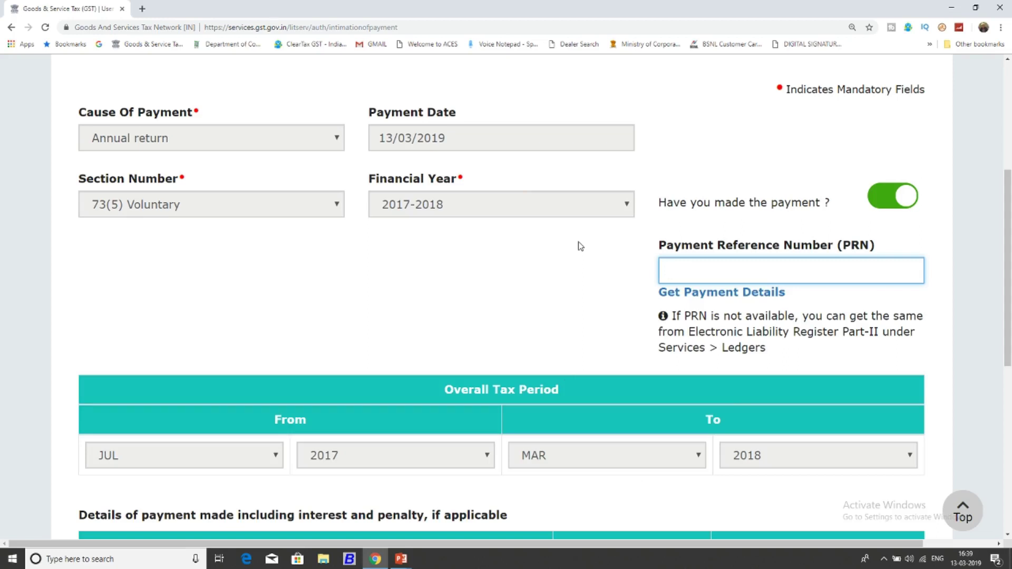
pyautogui.scroll(-5, 580, 246)
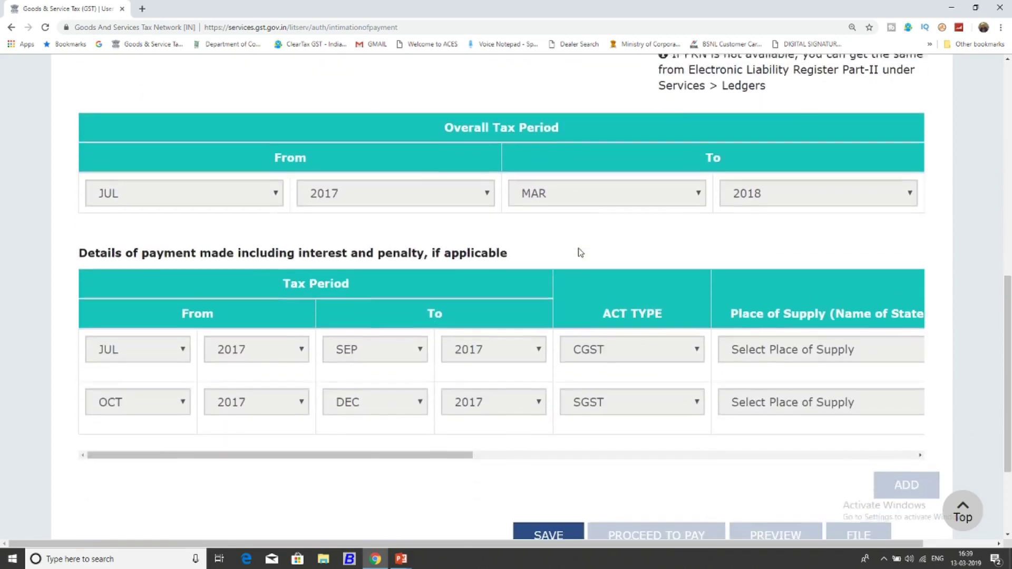
pyautogui.click(898, 454)
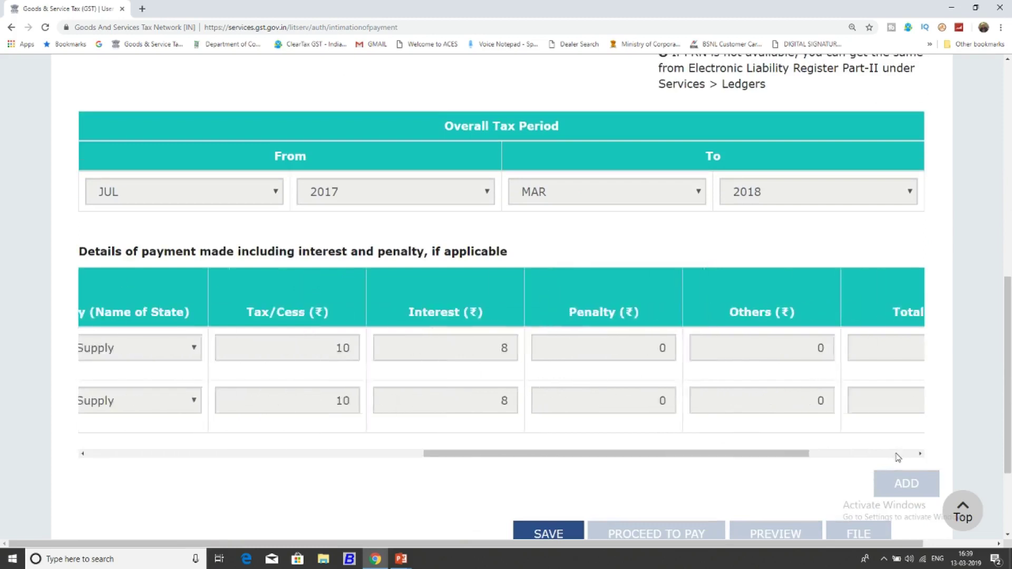